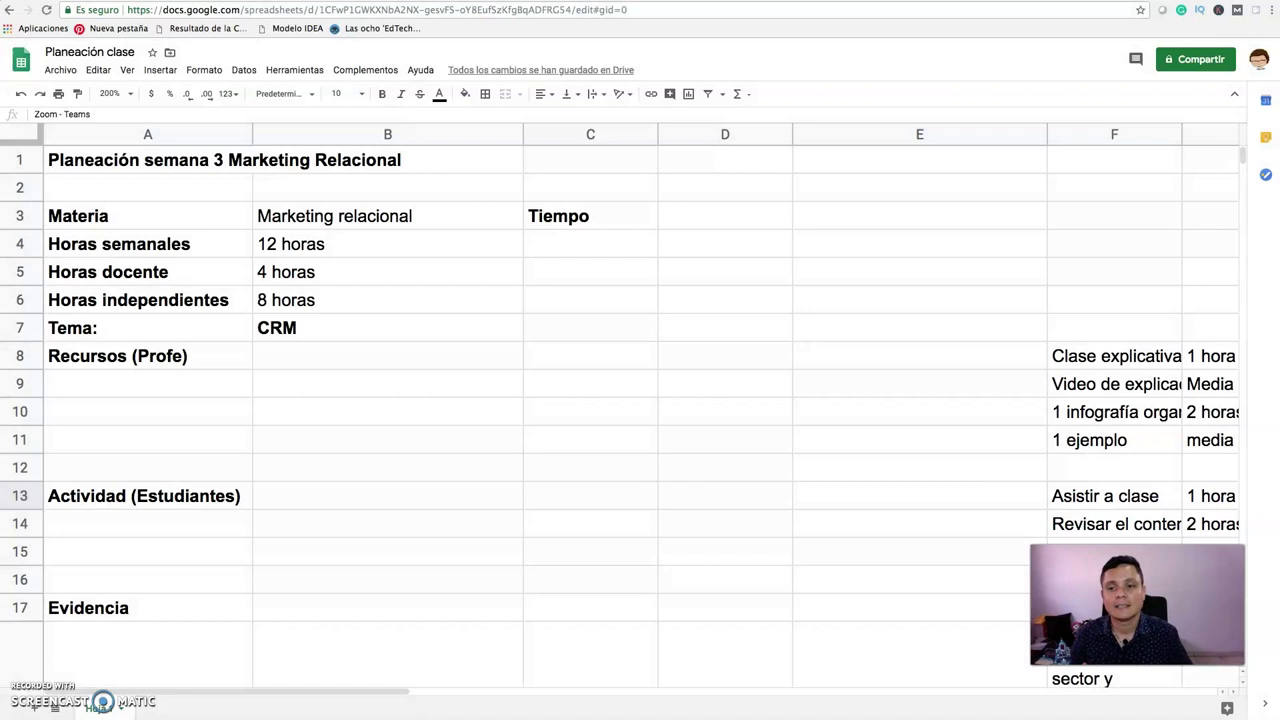
# Change the text colour of the subject name "Marketing relacional" in B3 to red.
pyautogui.click(371, 215)
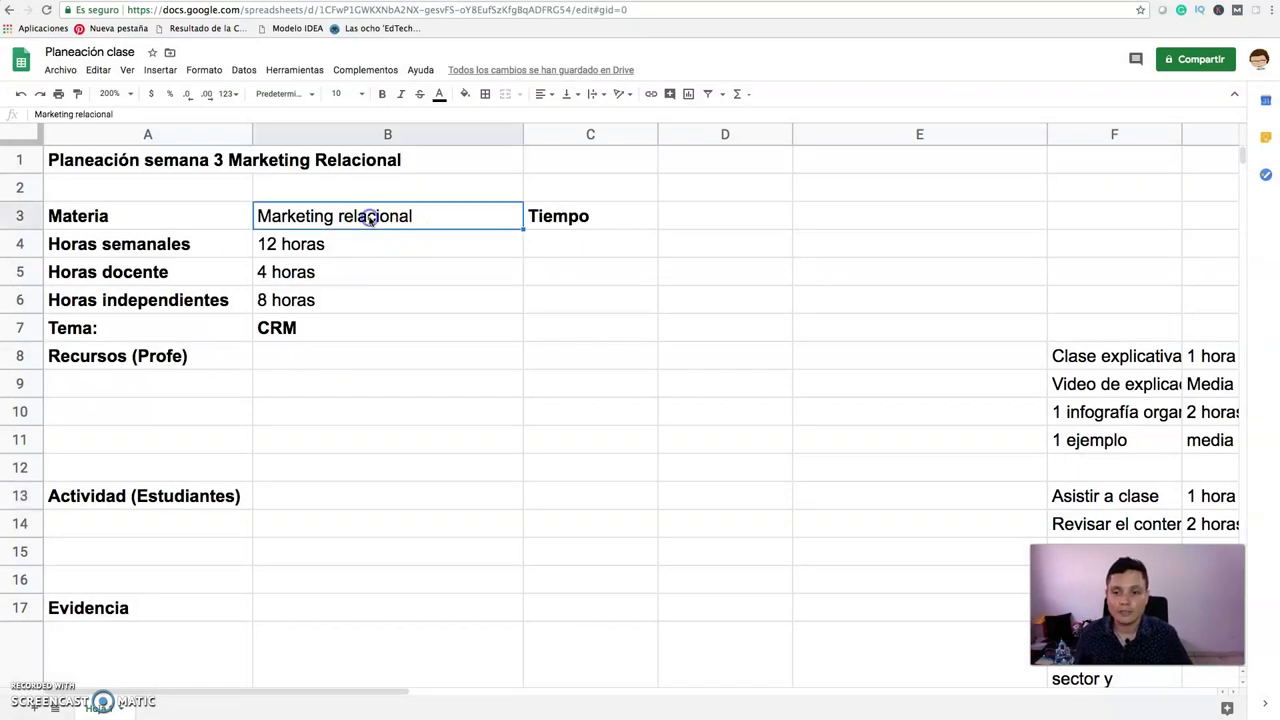
pyautogui.click(439, 94)
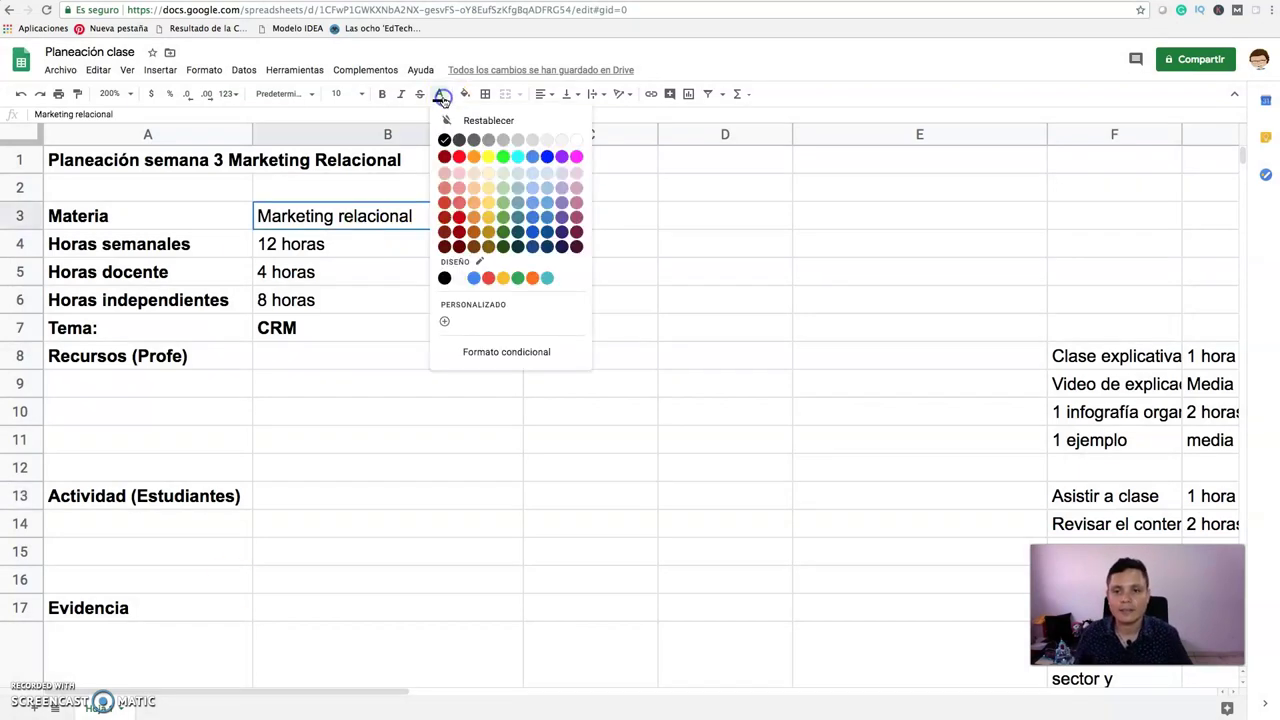
pyautogui.click(460, 153)
pyautogui.click(603, 255)
pyautogui.click(576, 352)
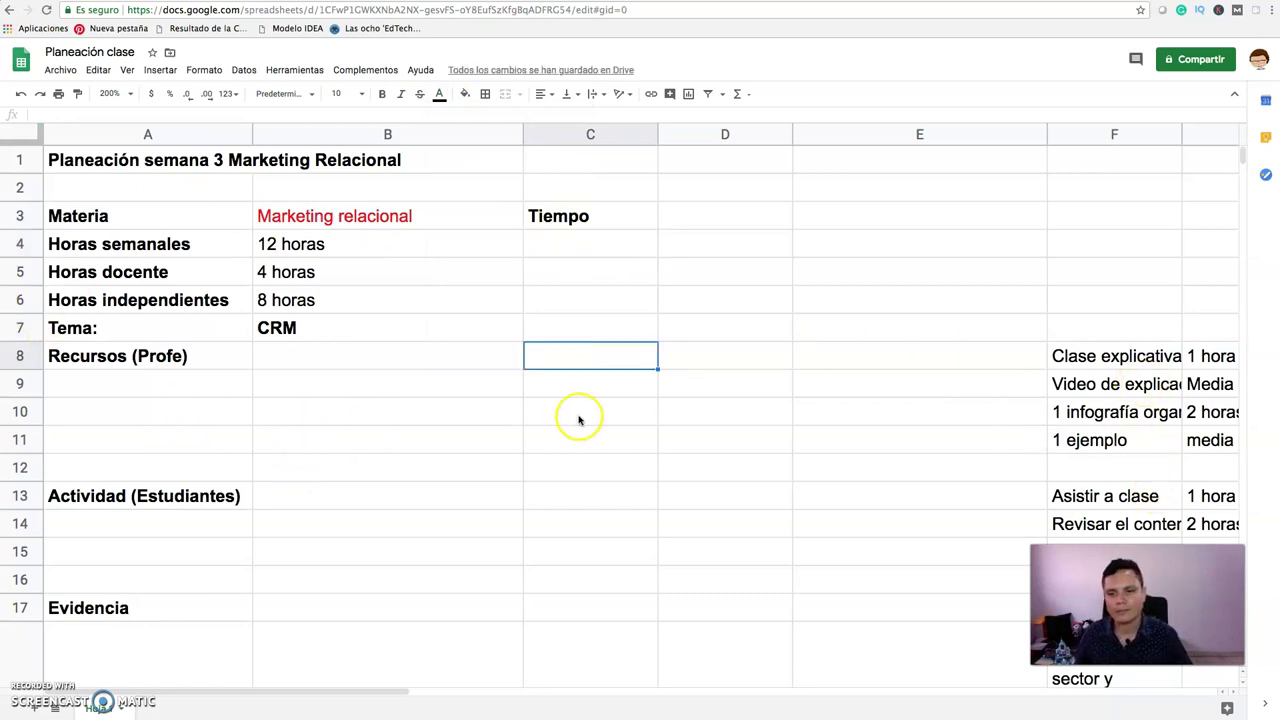
pyautogui.click(641, 436)
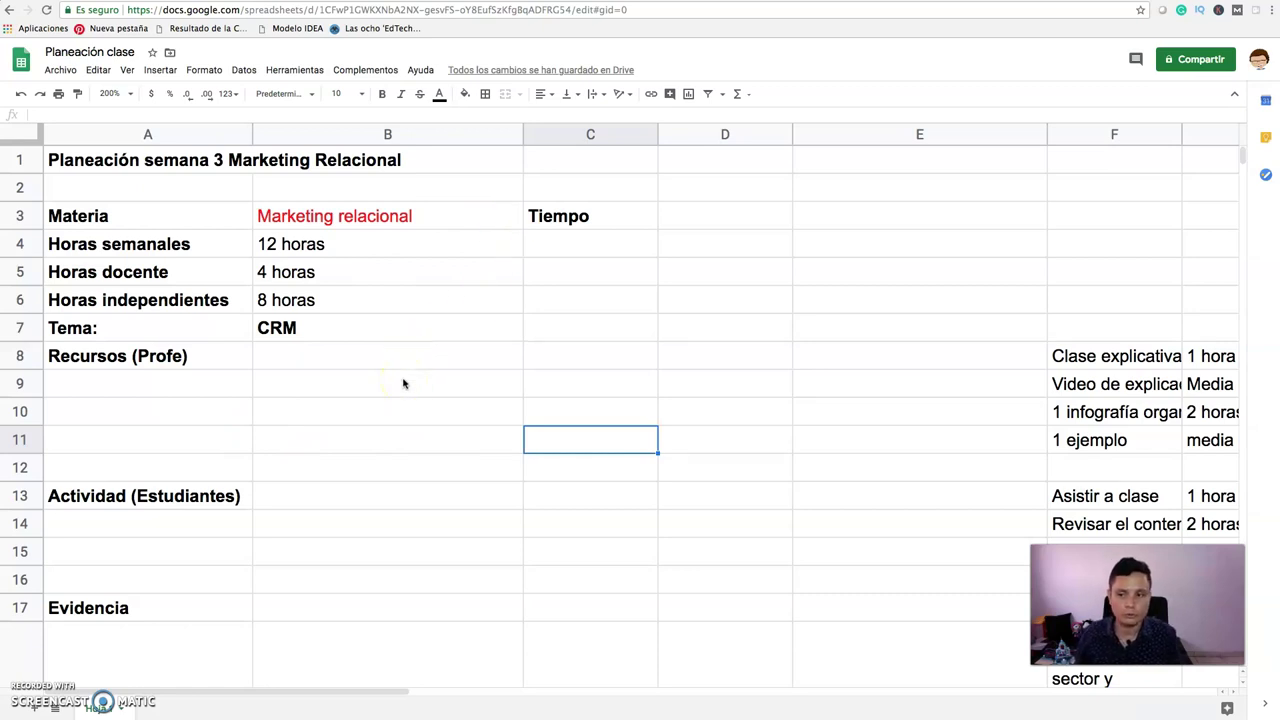
# Change the text colour of the "Materia" label in A3 to red.
pyautogui.click(112, 217)
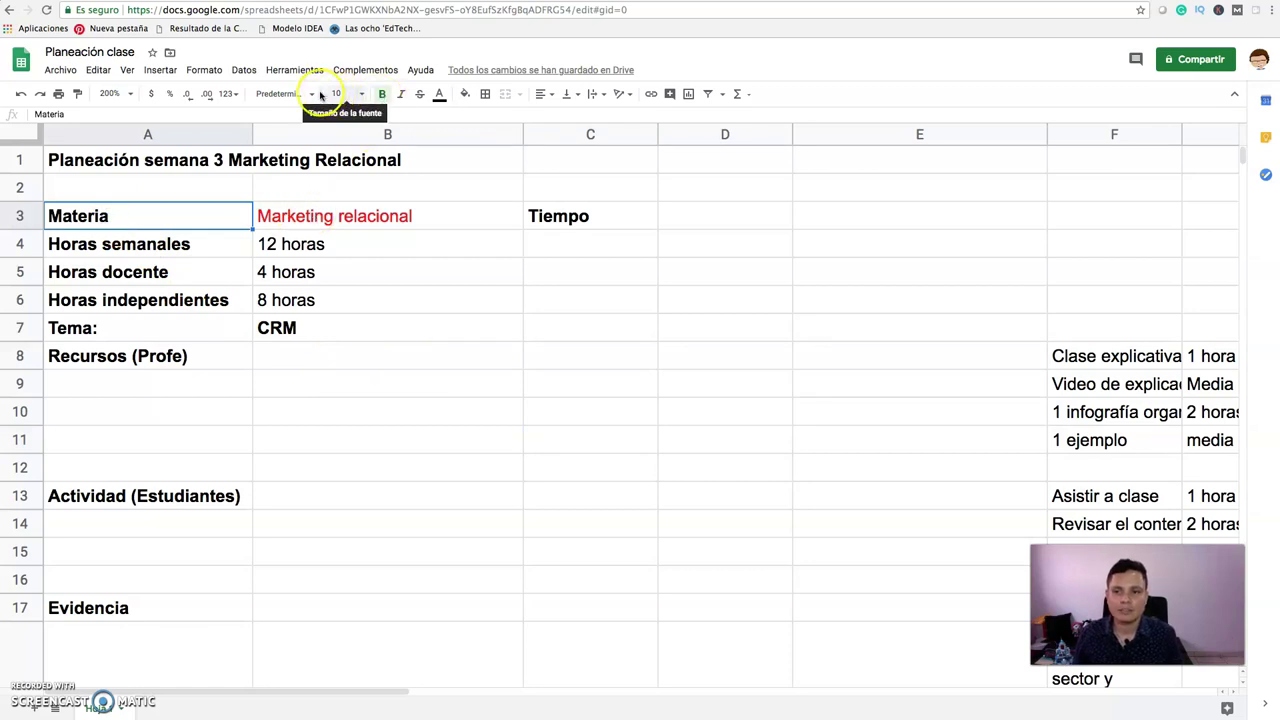
pyautogui.click(439, 94)
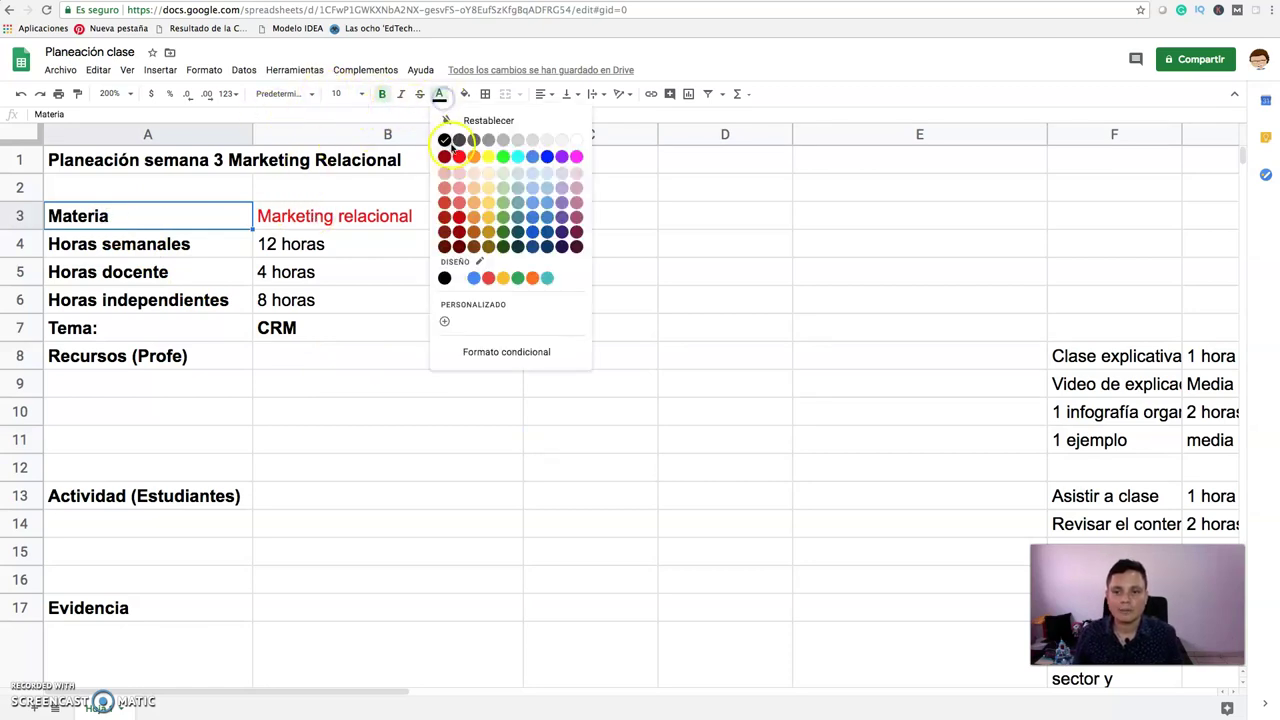
pyautogui.click(458, 156)
pyautogui.click(428, 216)
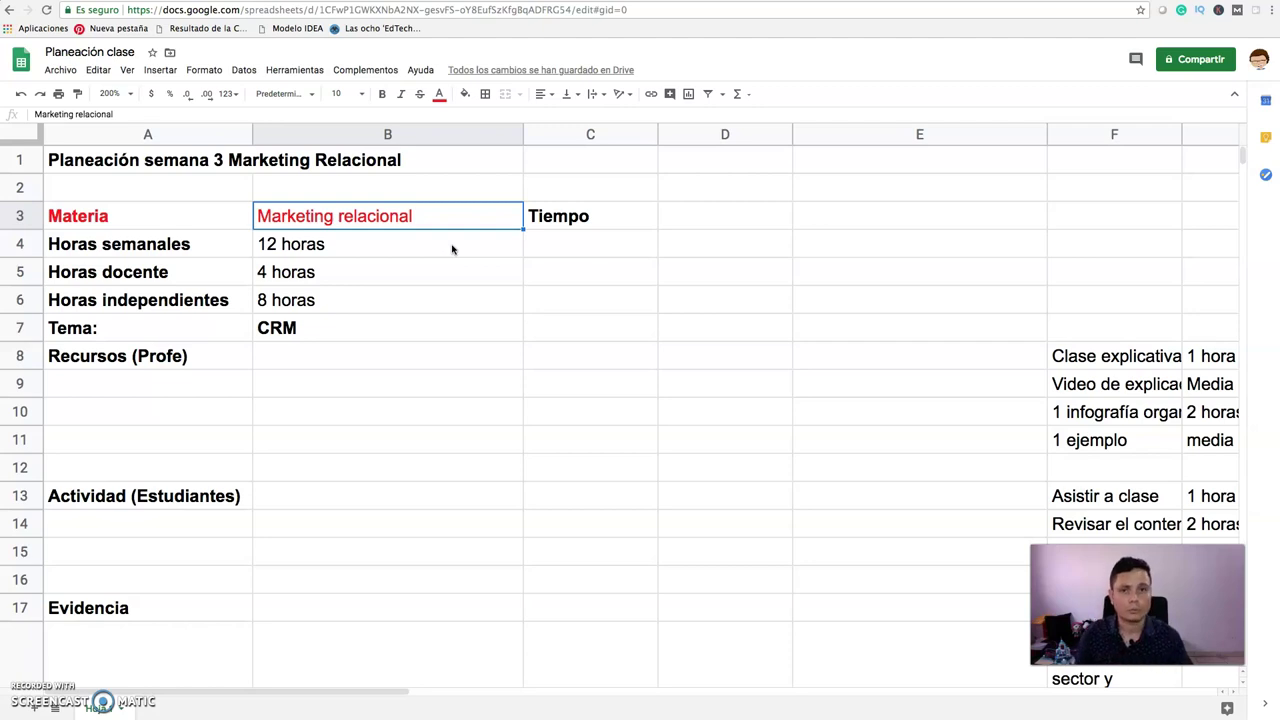
# Review the weekly, teacher and independent hours, the topic and the teacher resources label in rows 4 to 8.
pyautogui.click(383, 305)
pyautogui.click(206, 251)
pyautogui.click(343, 243)
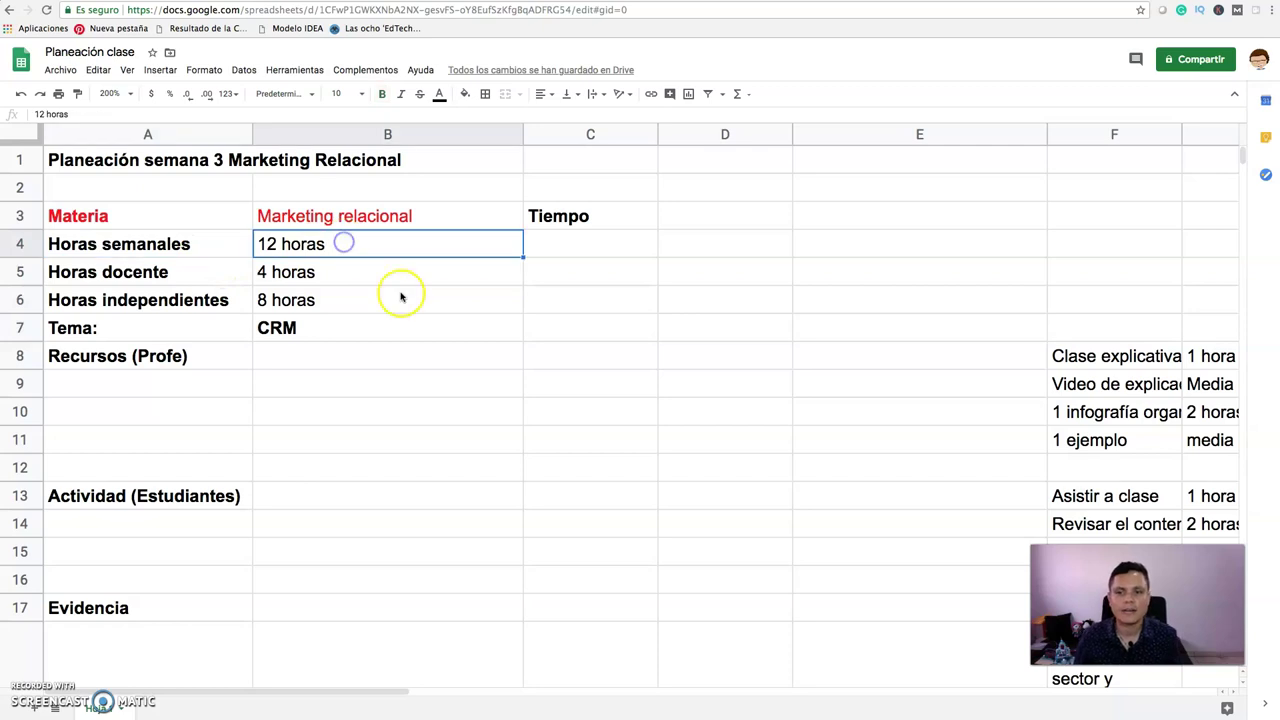
pyautogui.click(220, 272)
pyautogui.click(290, 278)
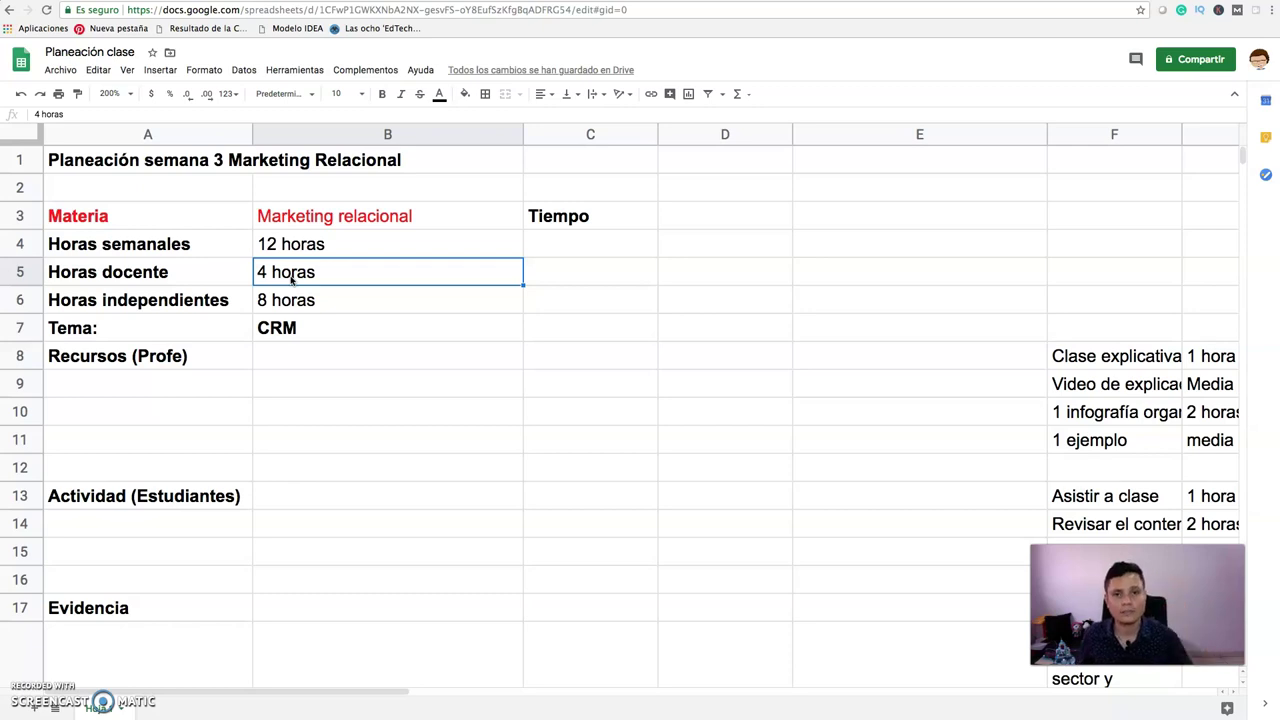
pyautogui.click(200, 307)
pyautogui.click(290, 300)
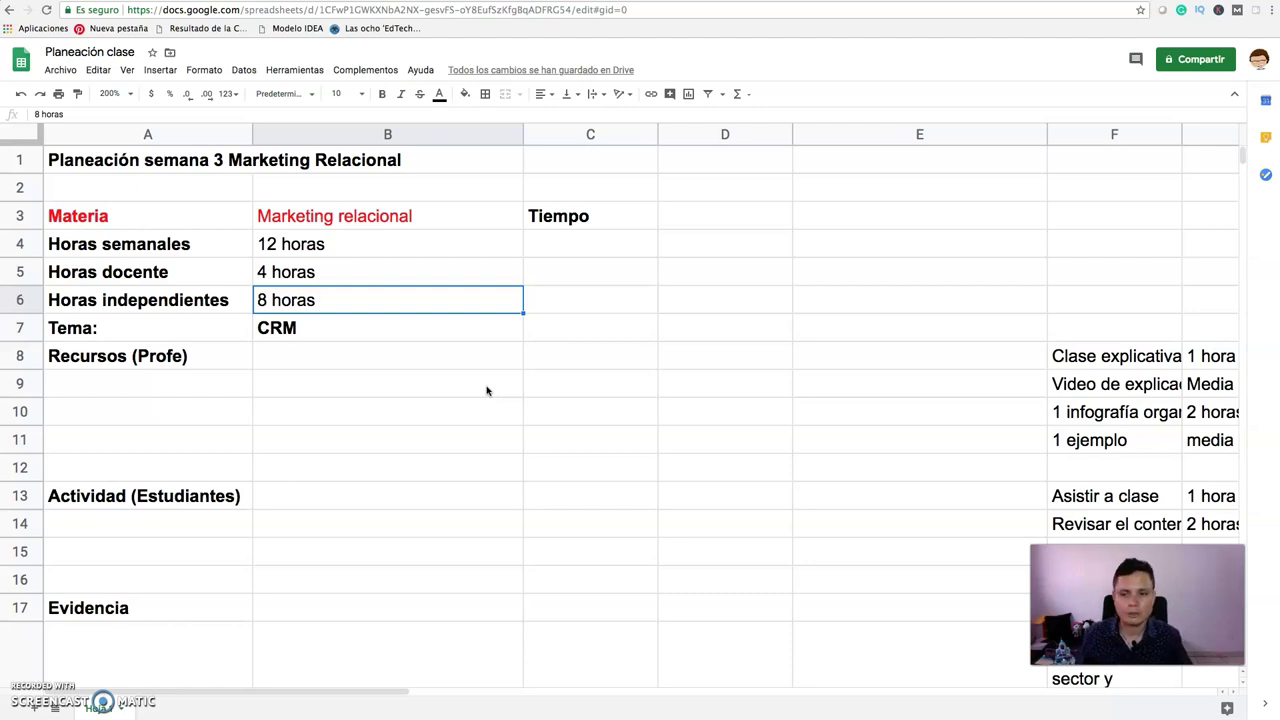
pyautogui.click(288, 335)
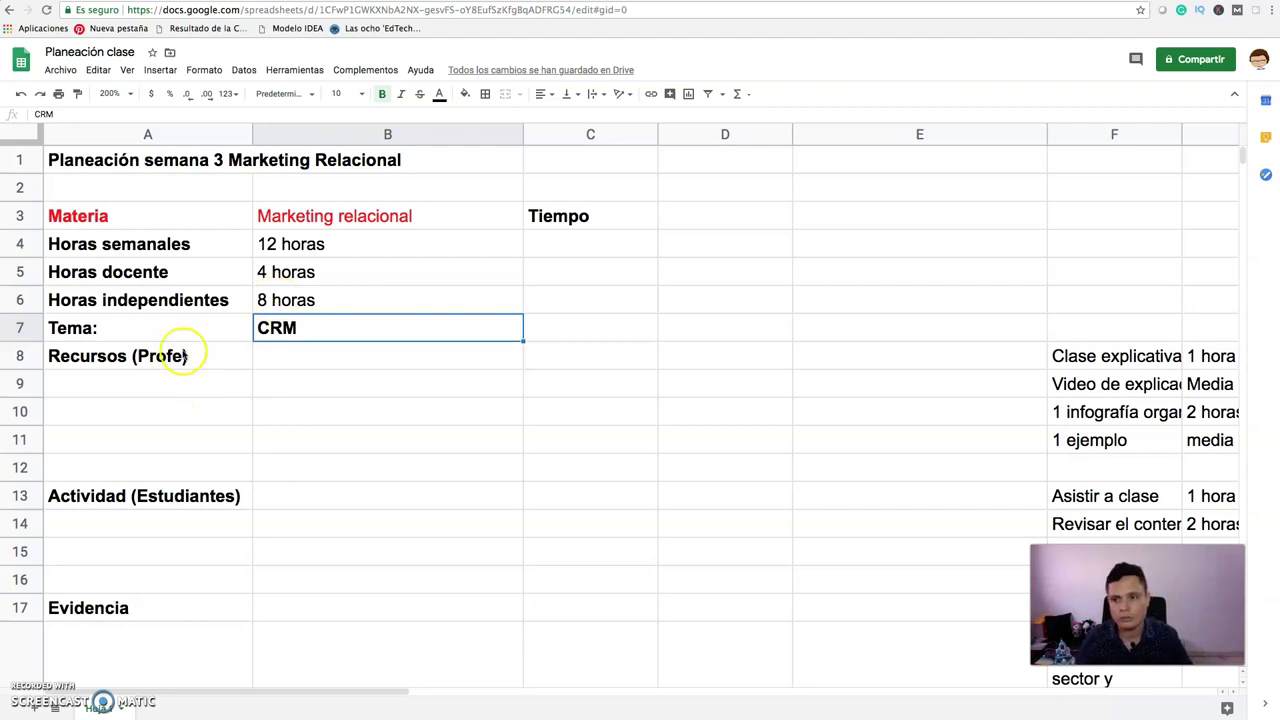
pyautogui.click(186, 358)
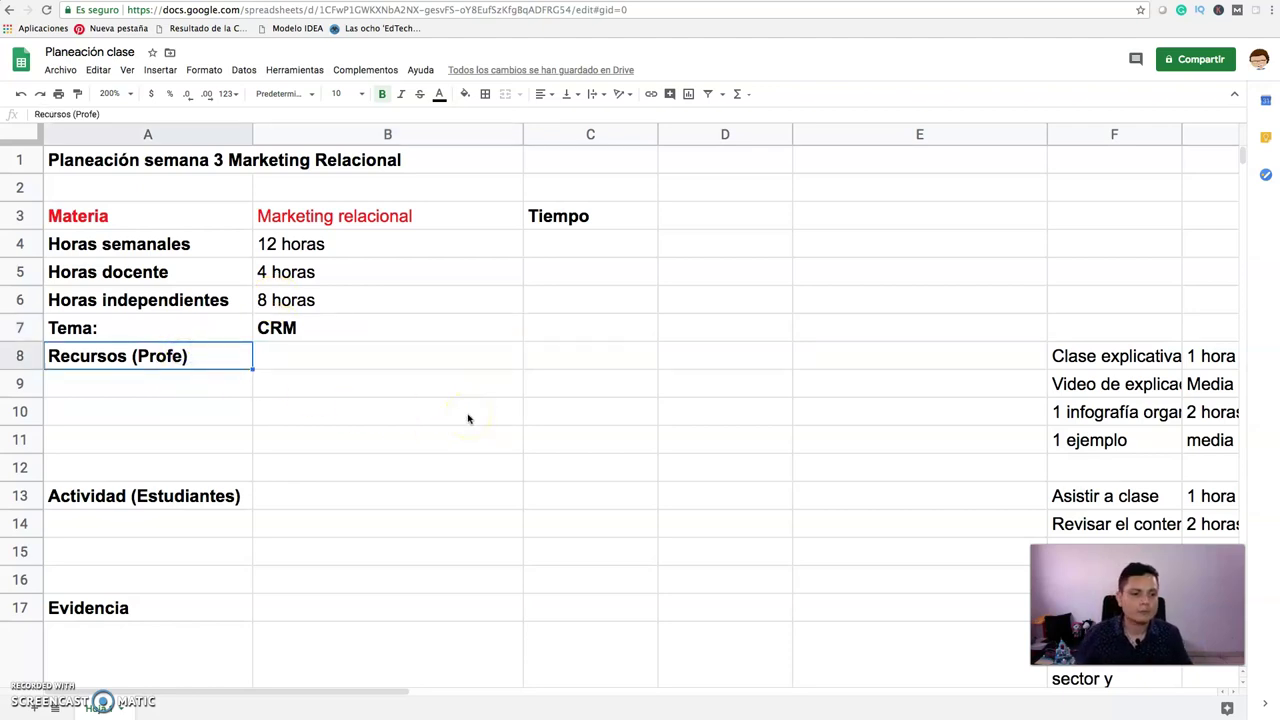
# Move "Clase explicativa en remoto" from F8 to B8 and its duration "1 hora" from G8 to C8.
pyautogui.click(1083, 361)
pyautogui.moveTo(1101, 344); pyautogui.dragTo(443, 349)
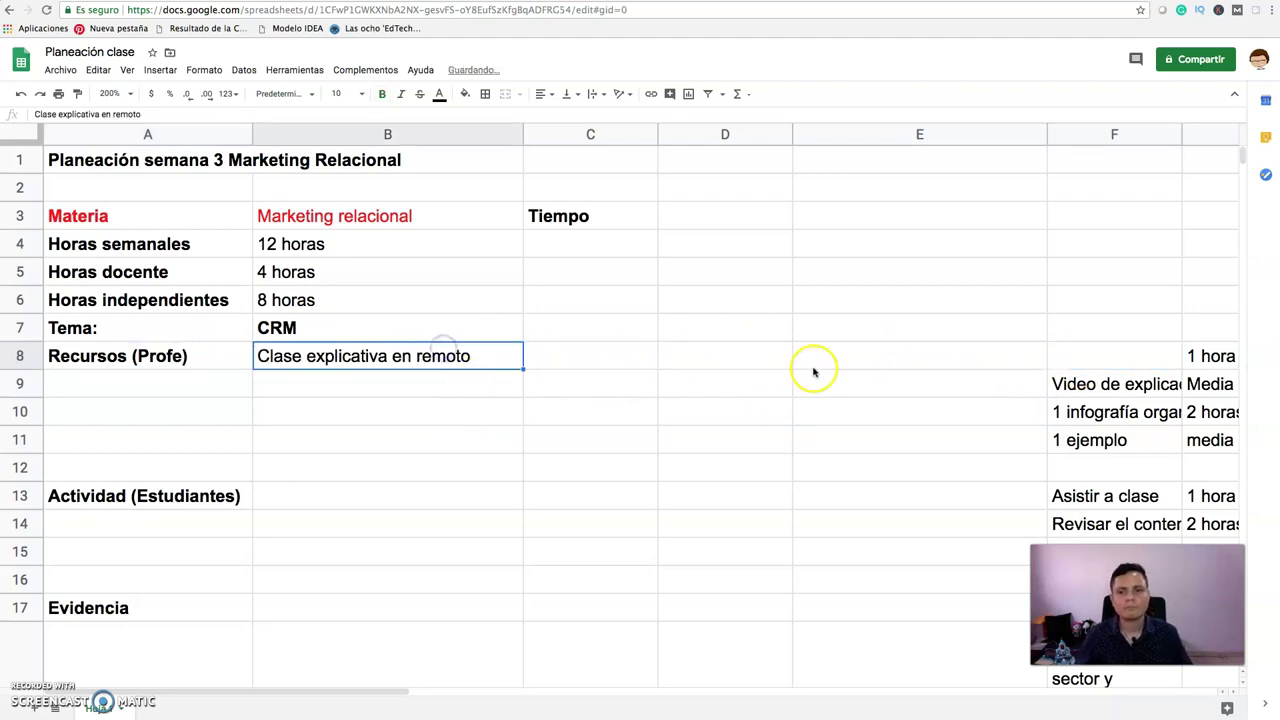
pyautogui.click(1194, 357)
pyautogui.moveTo(1202, 344); pyautogui.dragTo(589, 360)
pyautogui.click(667, 392)
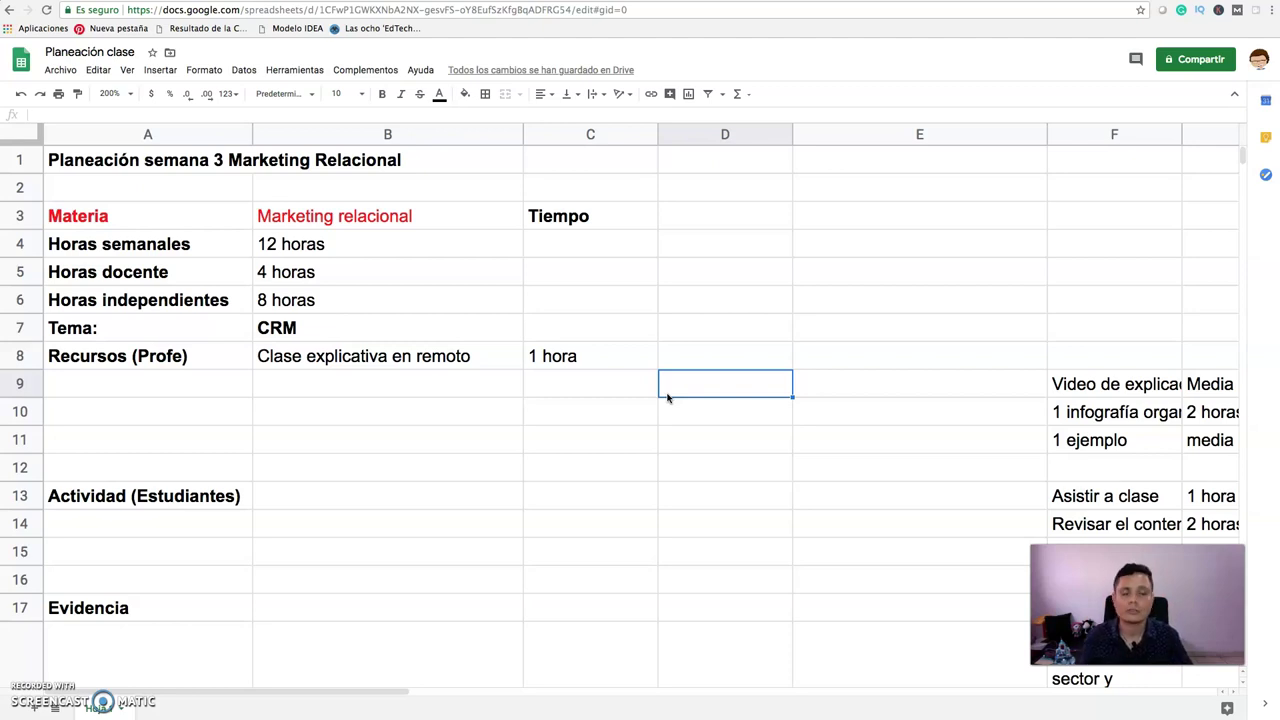
# Move the tool entry "Zoom - Teams" from H8 to D8, beside the remote class duration.
pyautogui.hscroll(5, 668, 398)
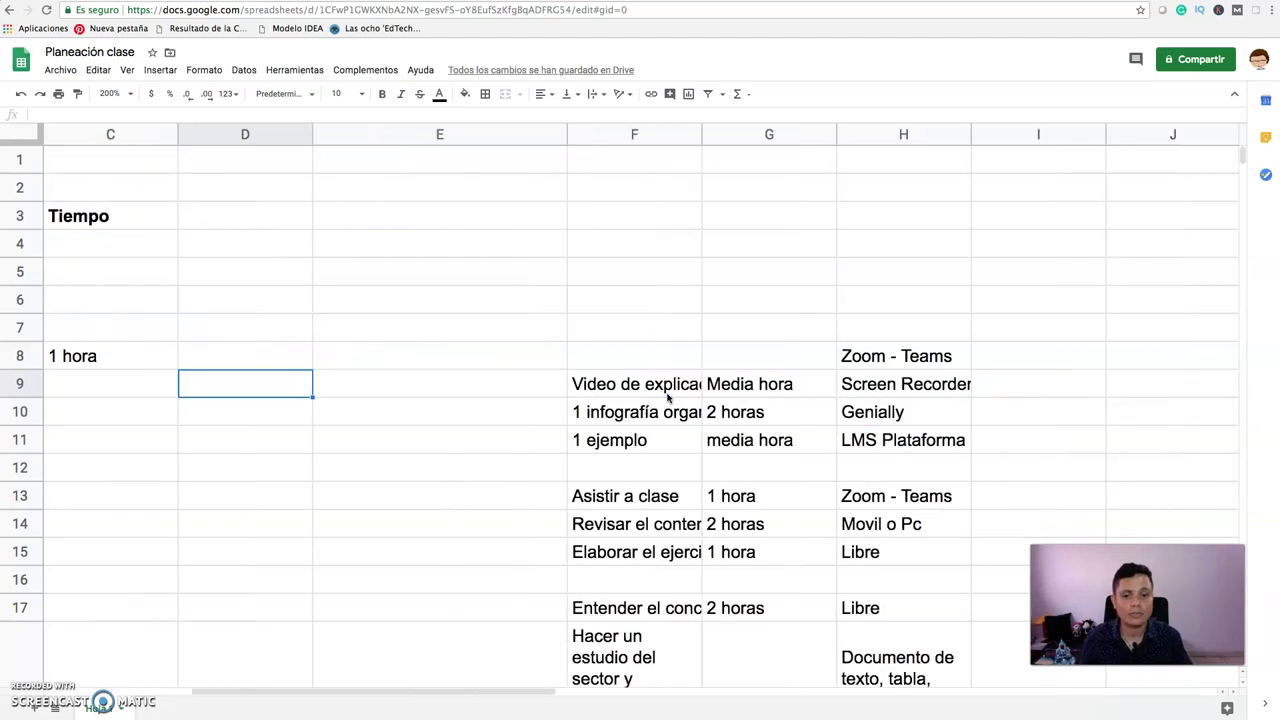
pyautogui.click(877, 358)
pyautogui.moveTo(928, 341); pyautogui.dragTo(287, 350)
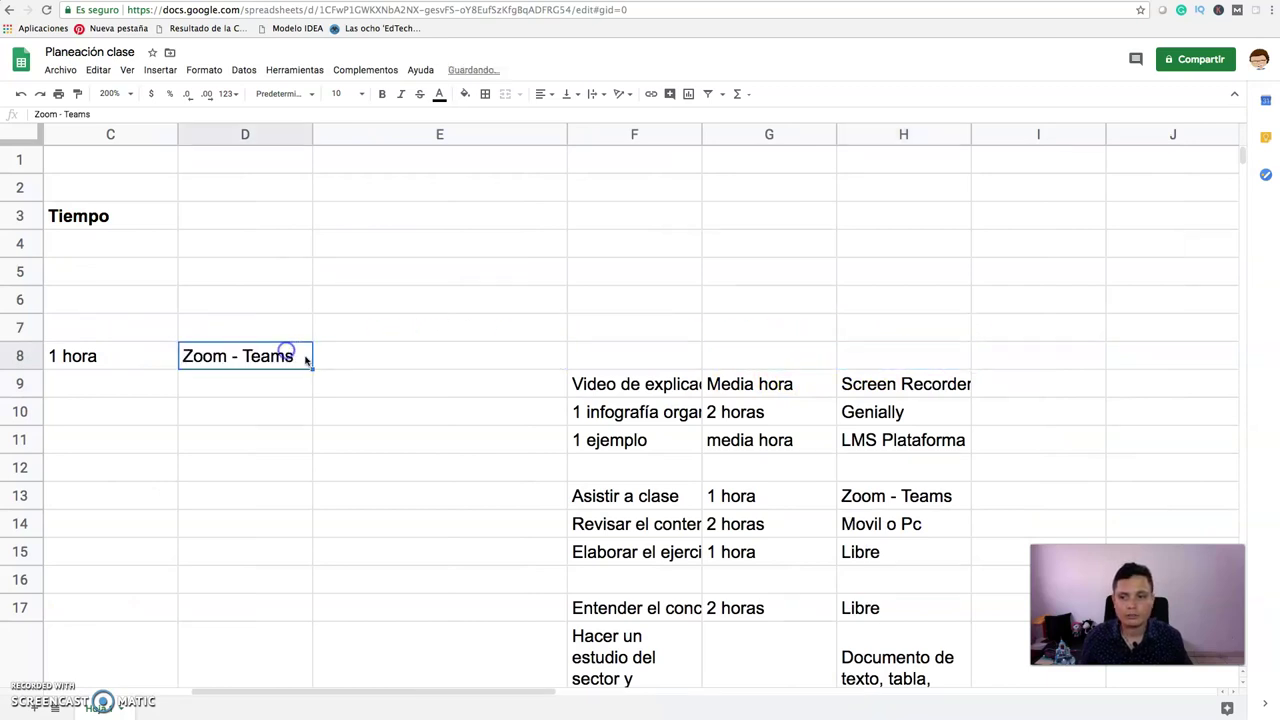
pyautogui.hscroll(-5, 478, 392)
pyautogui.click(535, 445)
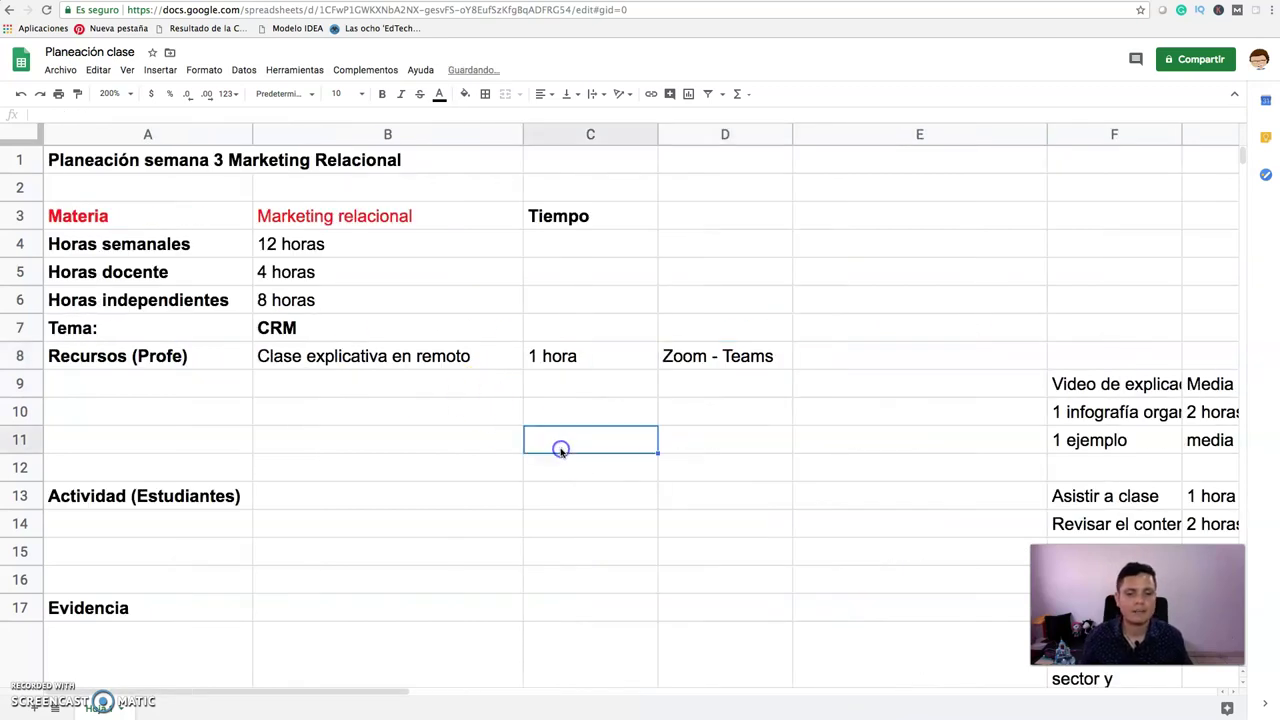
pyautogui.click(752, 366)
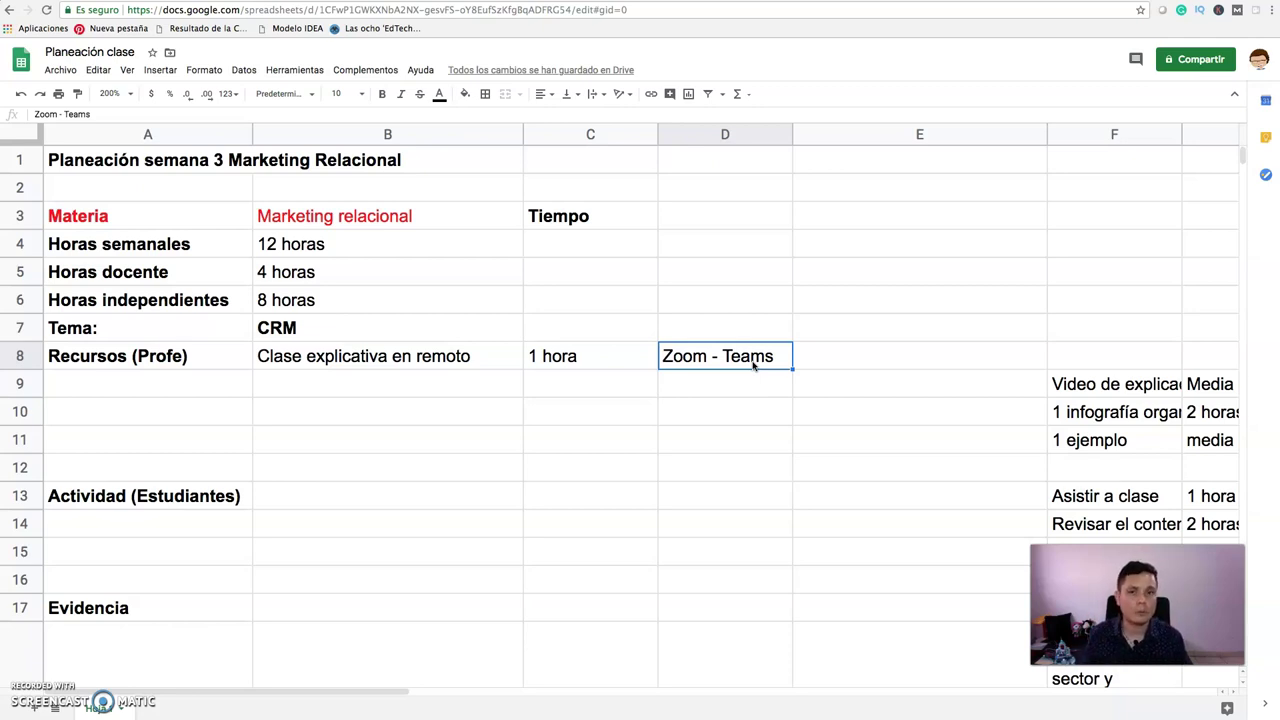
# Move "Video de explicación del tema", "1 infografía organizador gráfico" and "1 ejemplo" from F9:F11 to B9:B11.
pyautogui.click(368, 390)
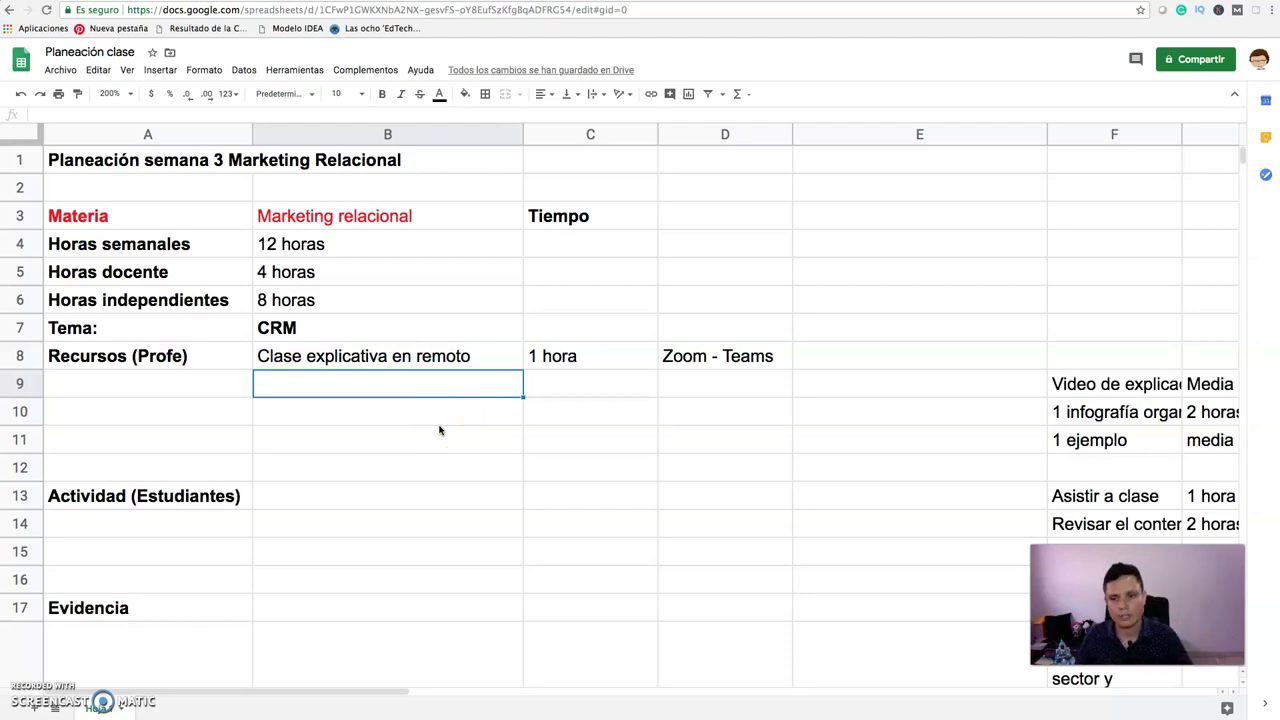
pyautogui.click(1080, 388)
pyautogui.moveTo(1048, 372); pyautogui.dragTo(423, 380)
pyautogui.click(1132, 414)
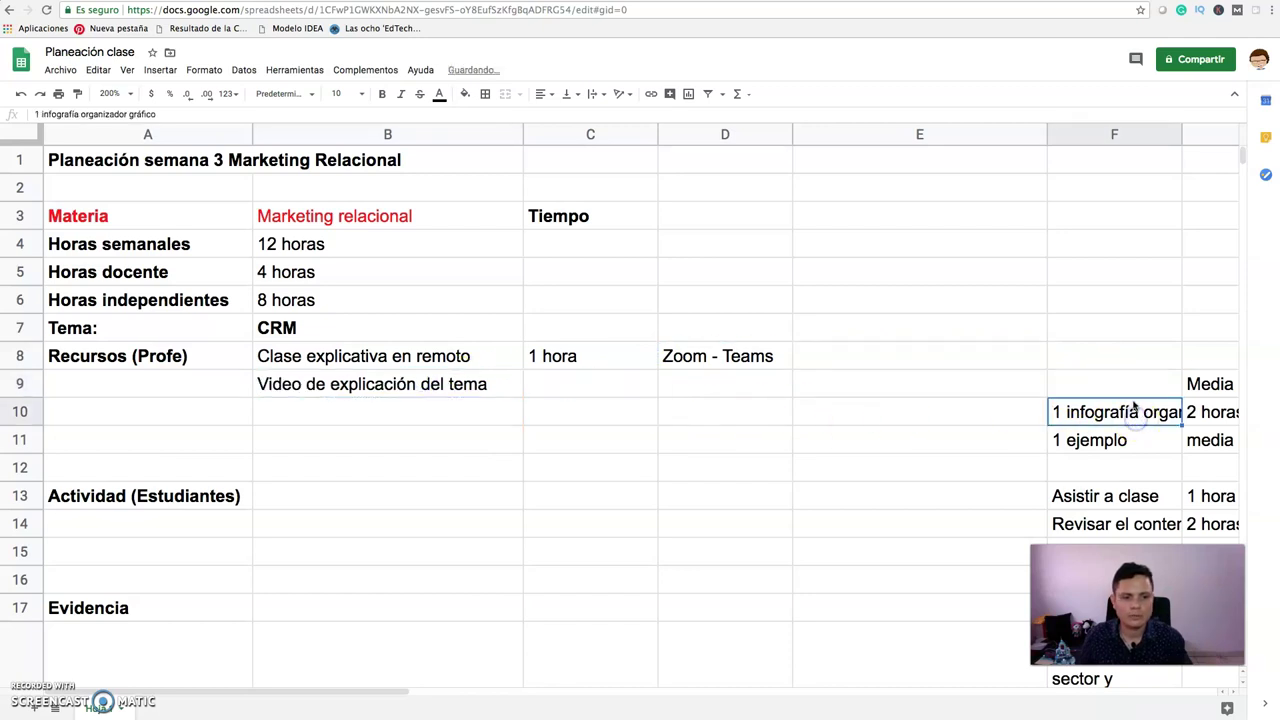
pyautogui.moveTo(1100, 400); pyautogui.dragTo(474, 408)
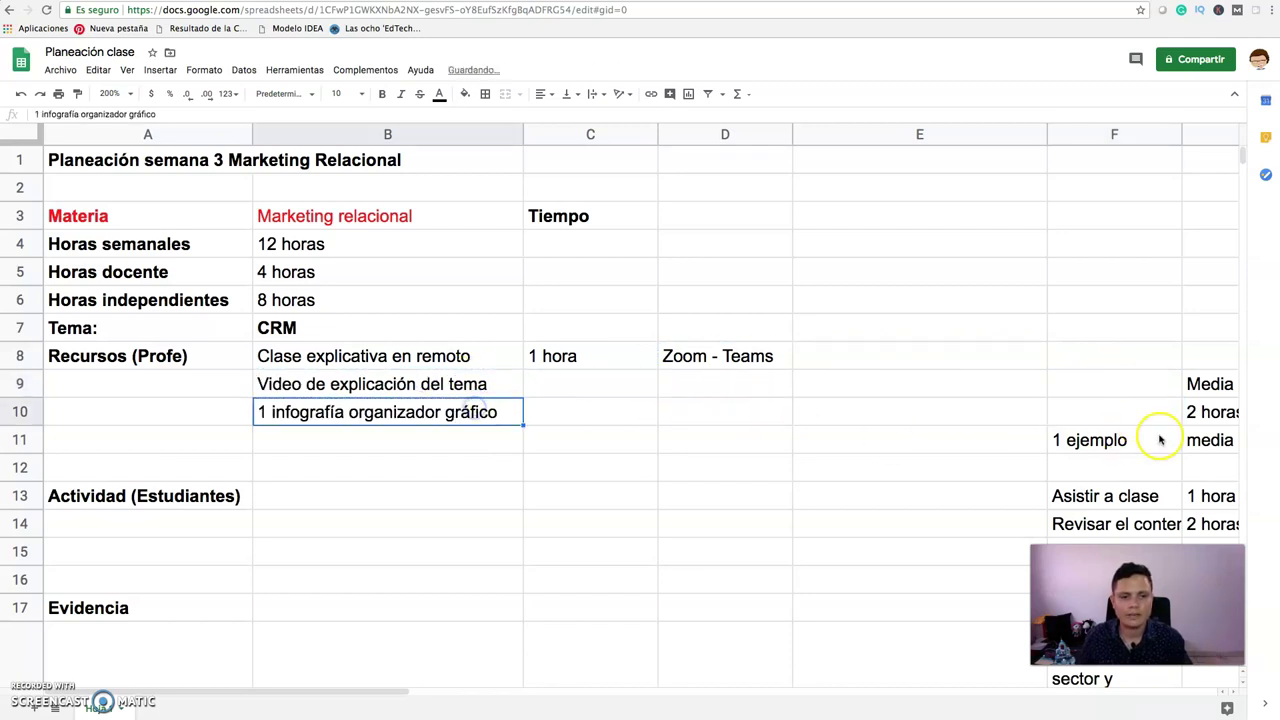
pyautogui.click(1150, 436)
pyautogui.moveTo(1048, 438); pyautogui.dragTo(1007, 438)
pyautogui.moveTo(482, 437); pyautogui.dragTo(480, 437)
pyautogui.click(489, 490)
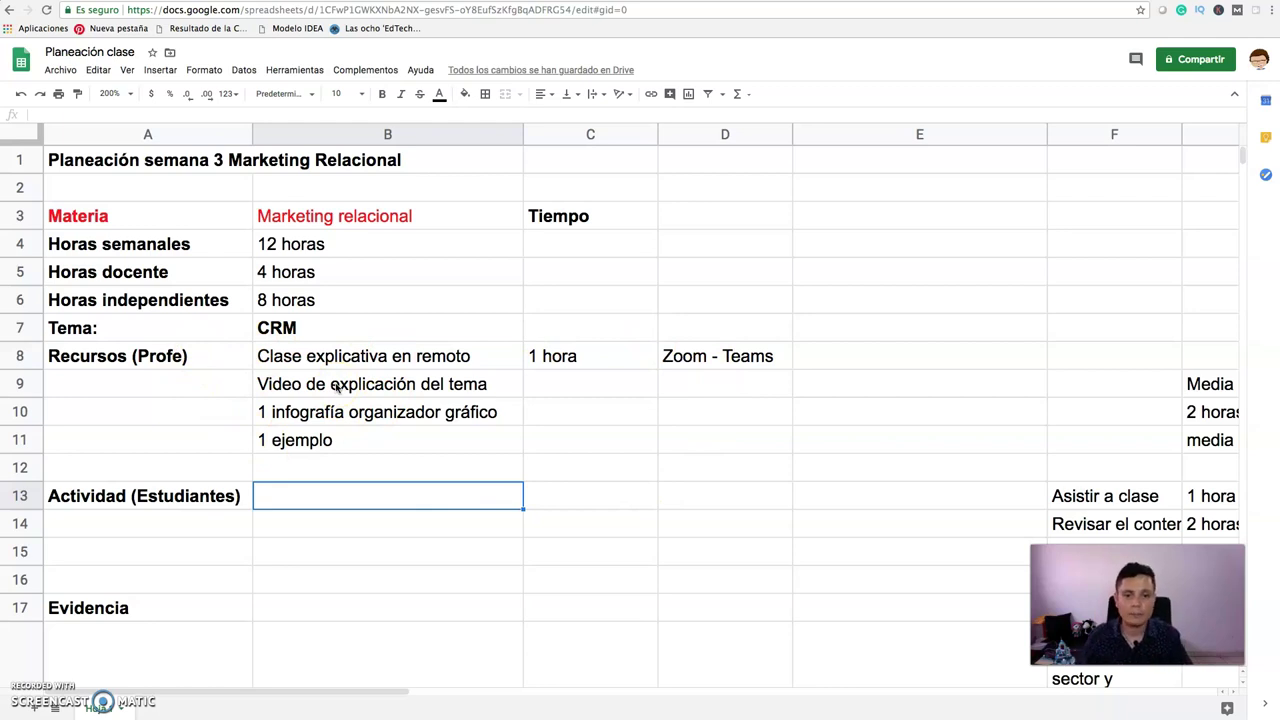
# Move the durations "Media hora", "2 horas" and "media hora" from G9:G11 to C9:C11, beside their teacher resources.
pyautogui.hscroll(5, 336, 388)
pyautogui.hscroll(-5, 336, 388)
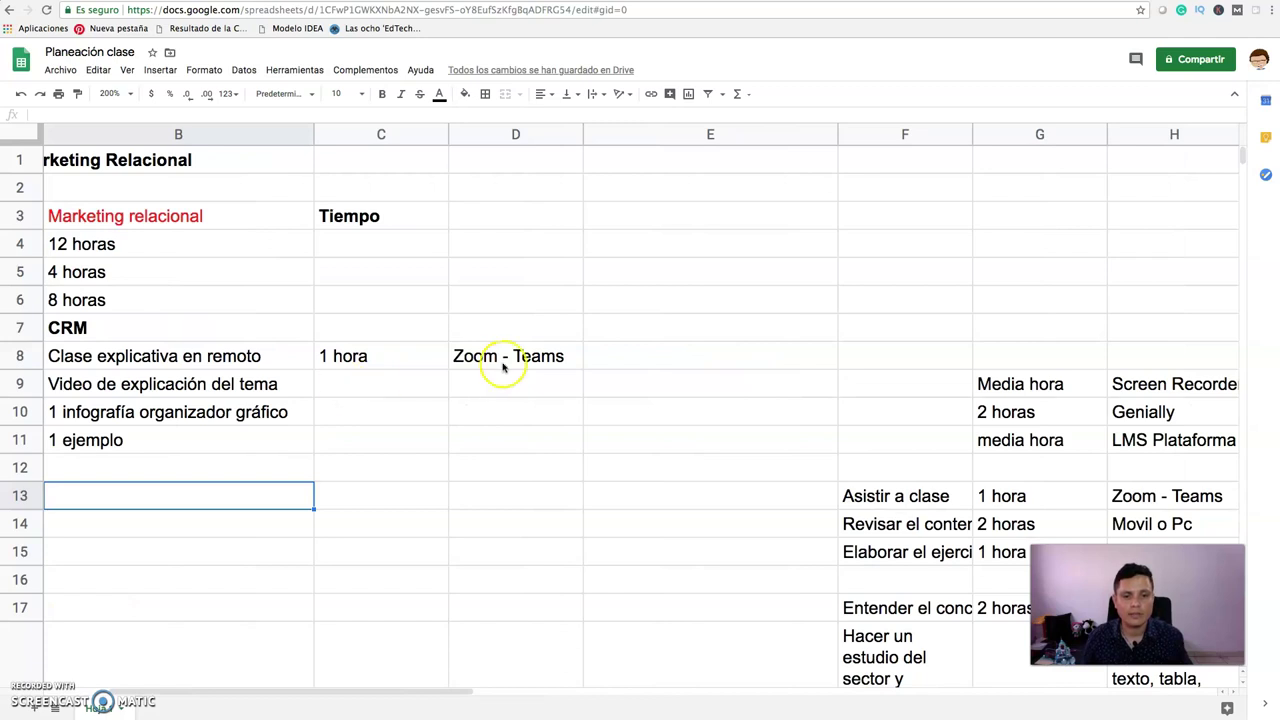
pyautogui.moveTo(1051, 337); pyautogui.dragTo(1134, 429)
pyautogui.click(1014, 351)
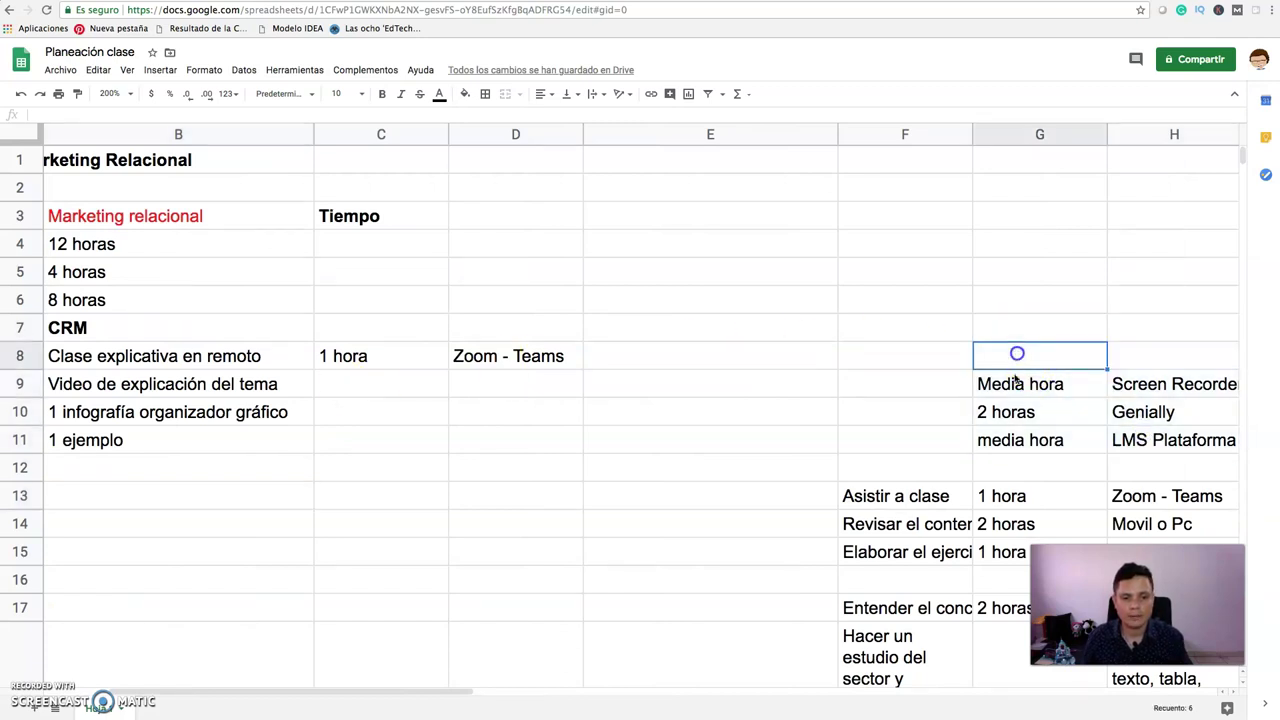
pyautogui.click(1019, 390)
pyautogui.moveTo(1020, 368); pyautogui.dragTo(443, 388)
pyautogui.click(1052, 413)
pyautogui.moveTo(1048, 404); pyautogui.dragTo(387, 402)
pyautogui.click(1000, 437)
pyautogui.moveTo(1046, 425); pyautogui.dragTo(429, 449)
pyautogui.hscroll(-3, 429, 449)
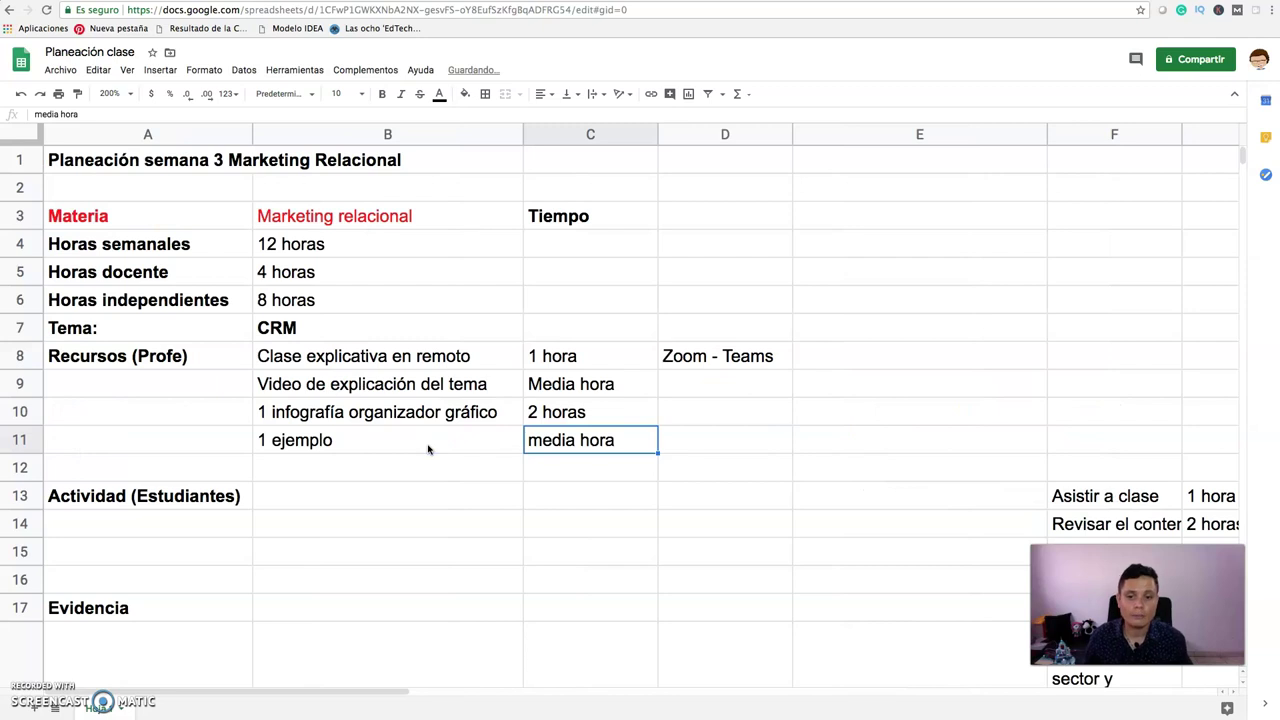
# Review the video, infographic and example resources in rows 9 to 11 together with their assigned times.
pyautogui.click(428, 447)
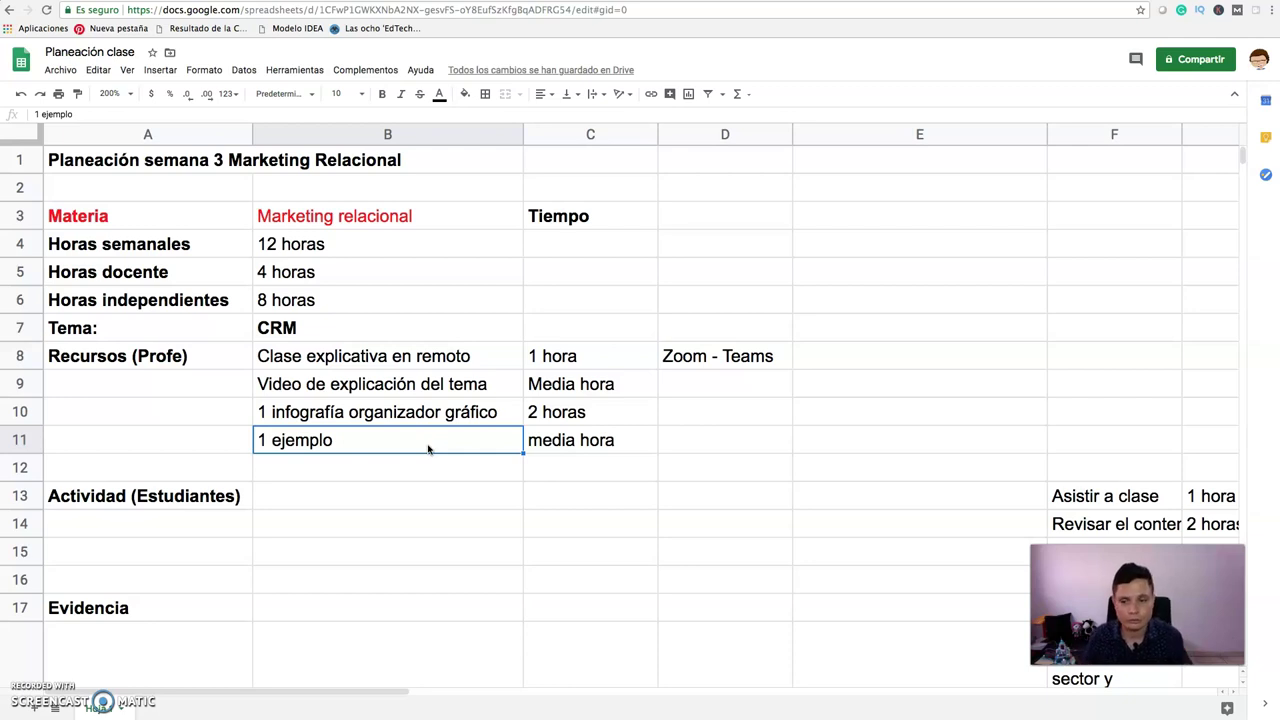
pyautogui.click(386, 383)
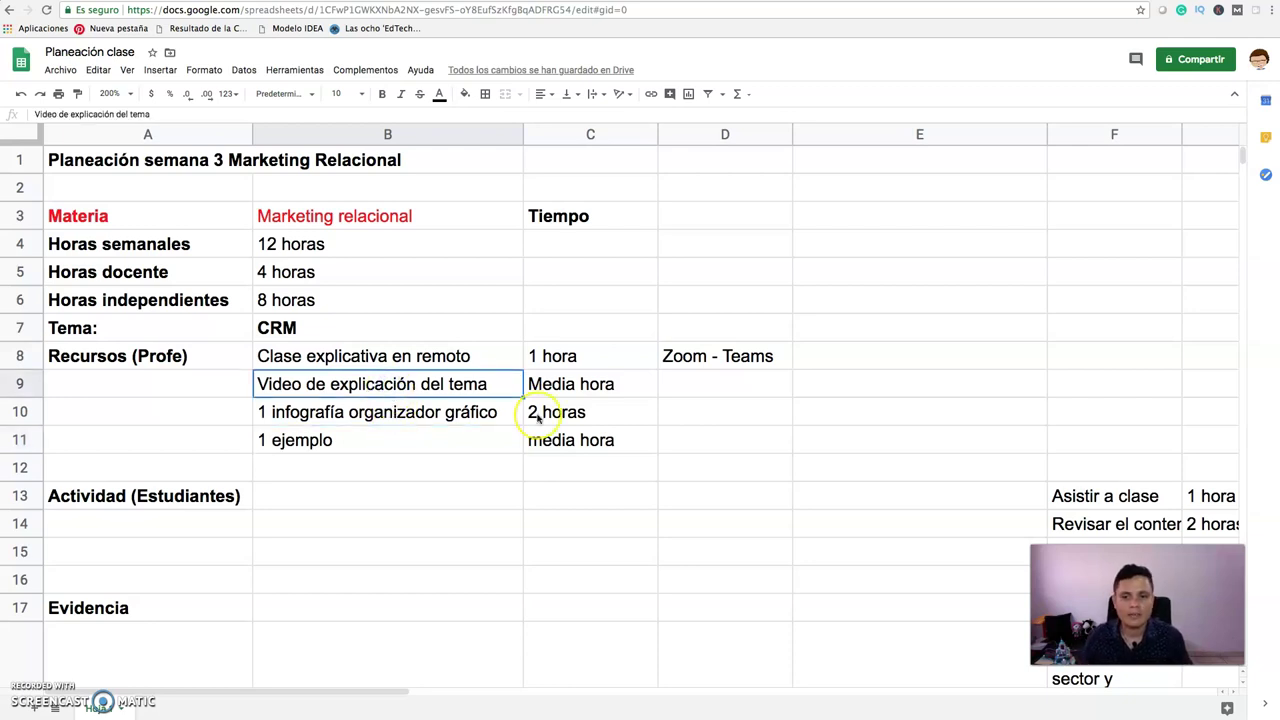
pyautogui.click(588, 385)
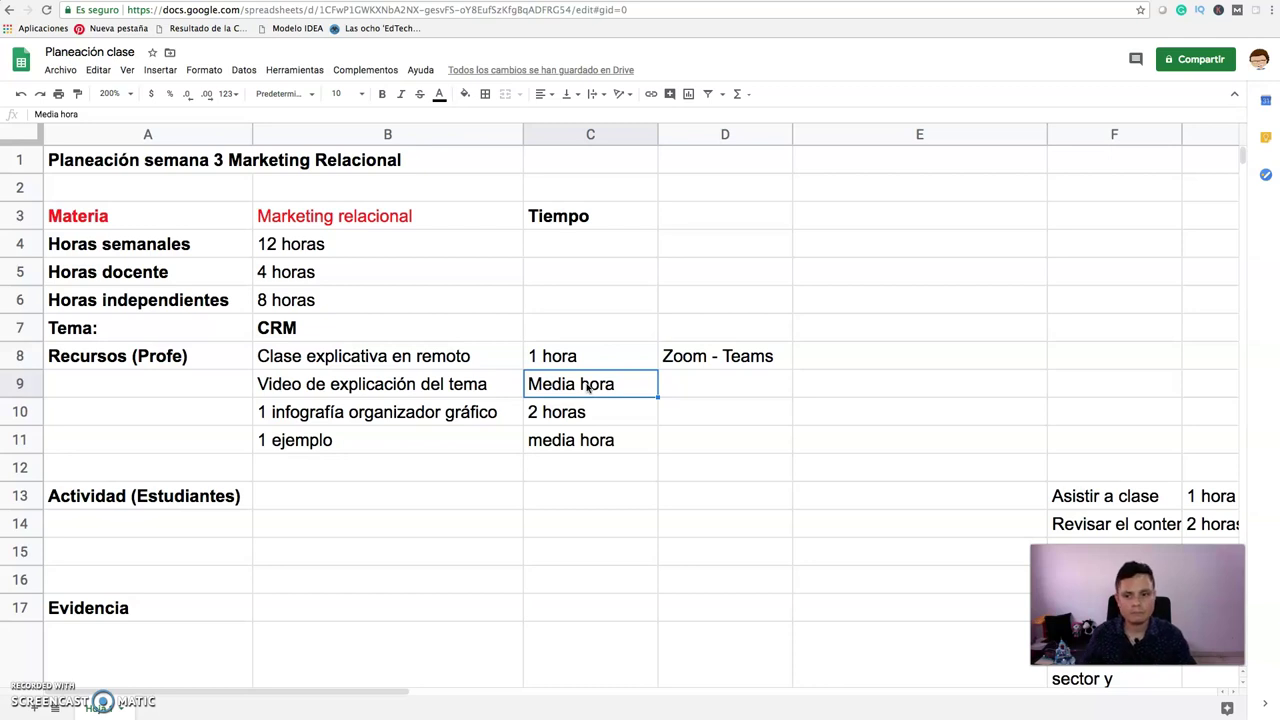
pyautogui.click(492, 409)
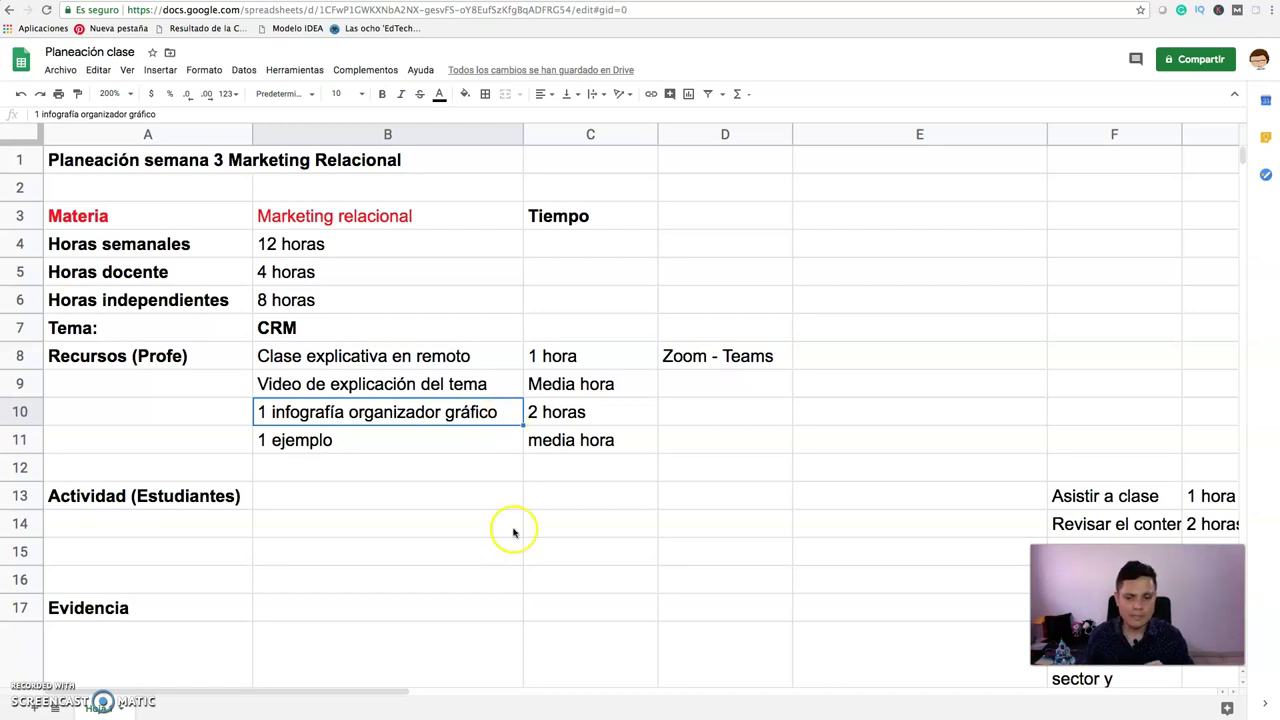
pyautogui.click(661, 412)
pyautogui.click(645, 416)
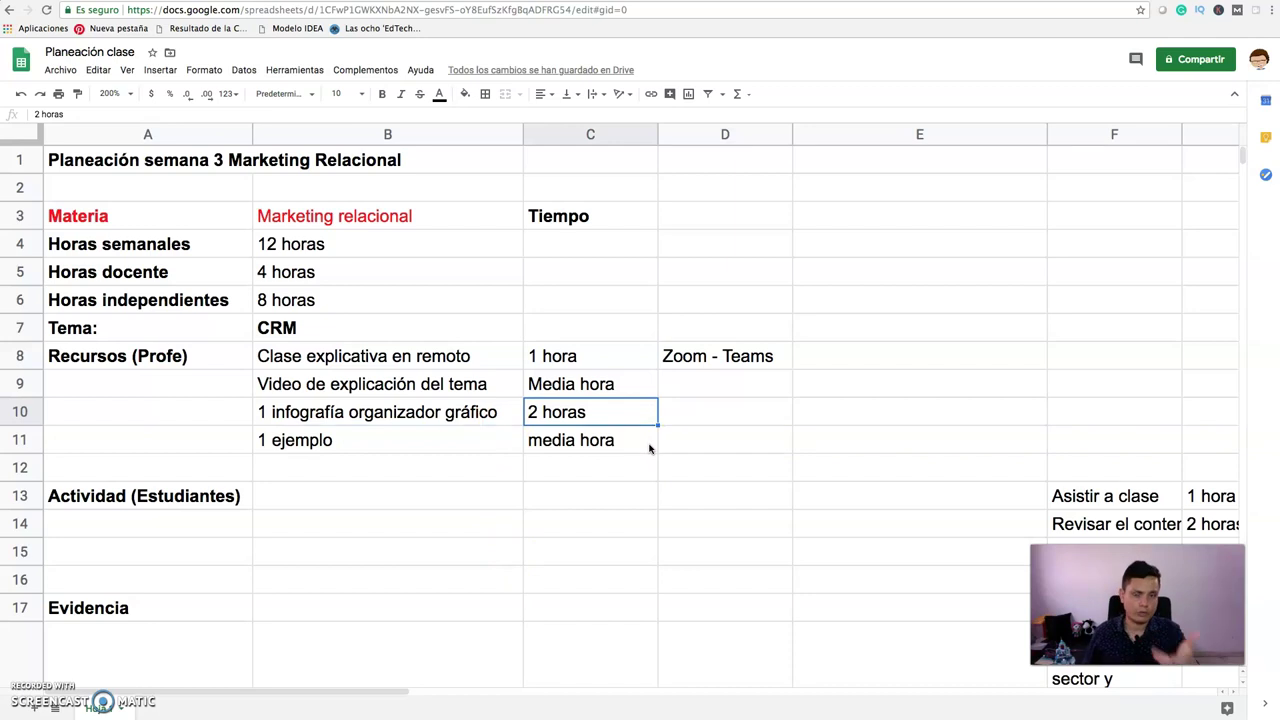
pyautogui.click(446, 440)
pyautogui.click(603, 442)
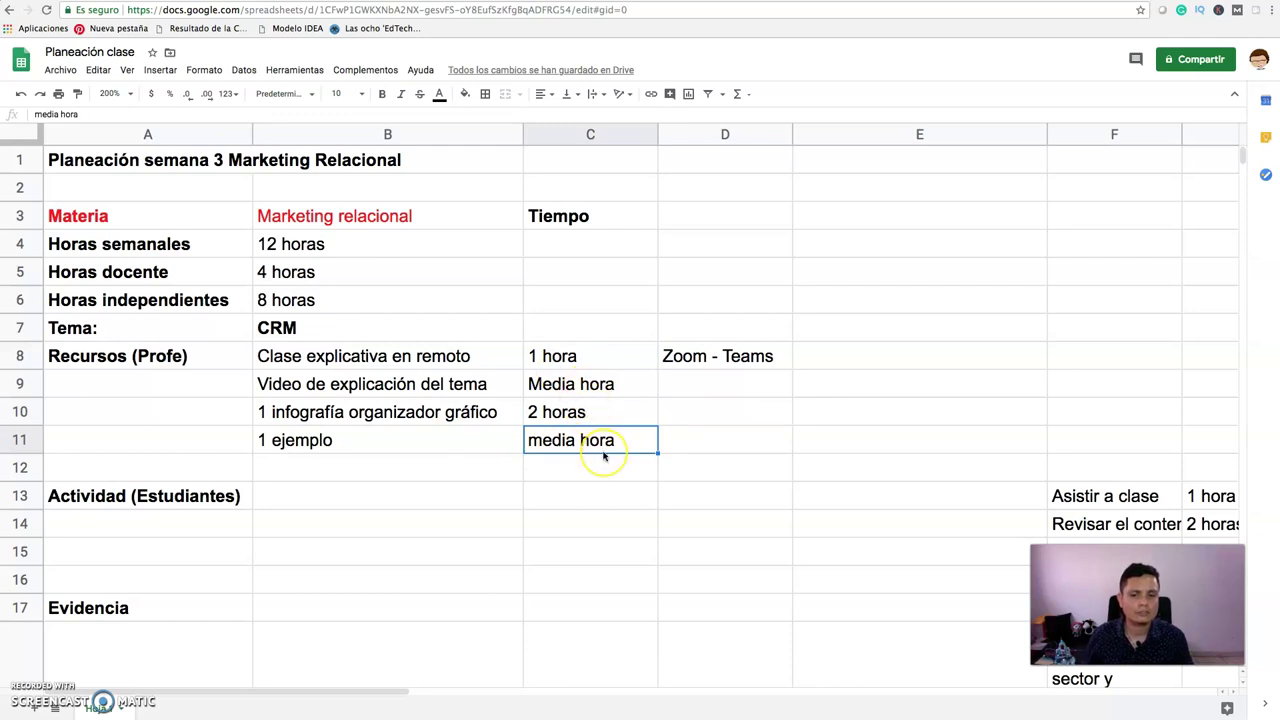
# Move the "Screen Recorder" tool entry from H9 to D9, in the explanatory video's row.
pyautogui.hscroll(5, 603, 456)
pyautogui.hscroll(-3, 603, 456)
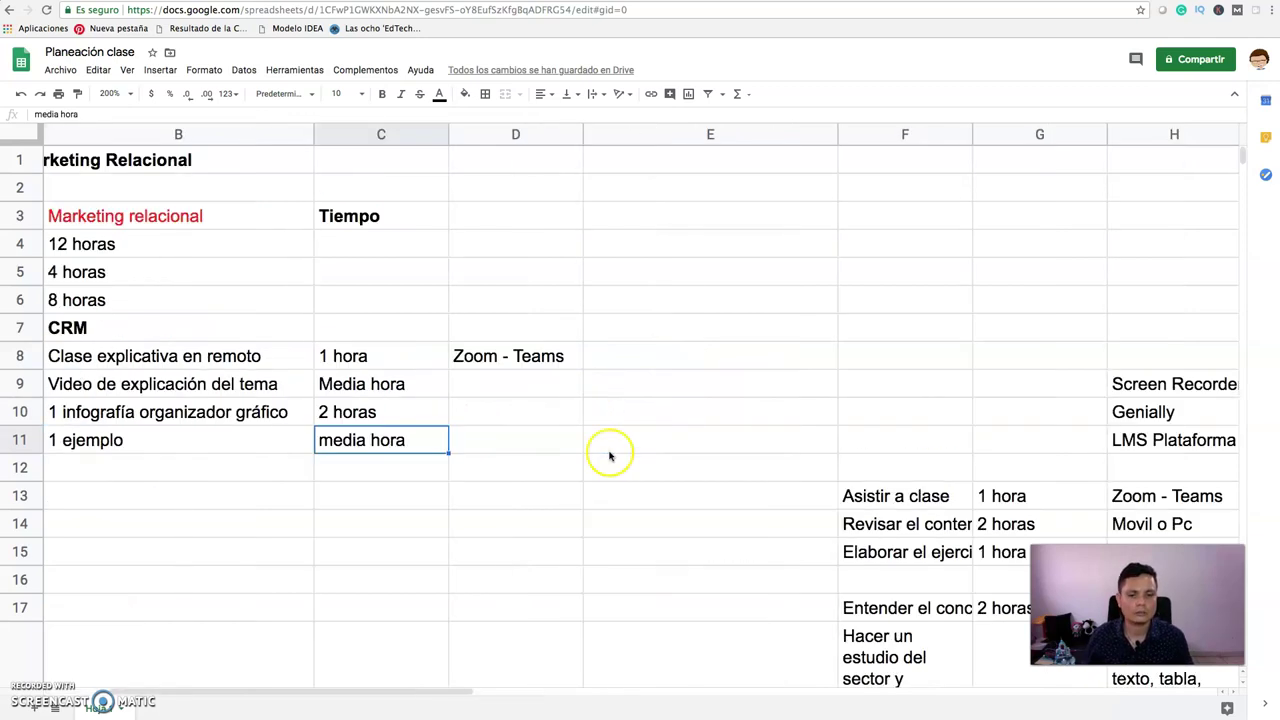
pyautogui.click(1200, 384)
pyautogui.moveTo(1137, 372); pyautogui.dragTo(572, 389)
# Enter the heading "Herramienta" in D7, above the tool entries.
pyautogui.click(548, 322)
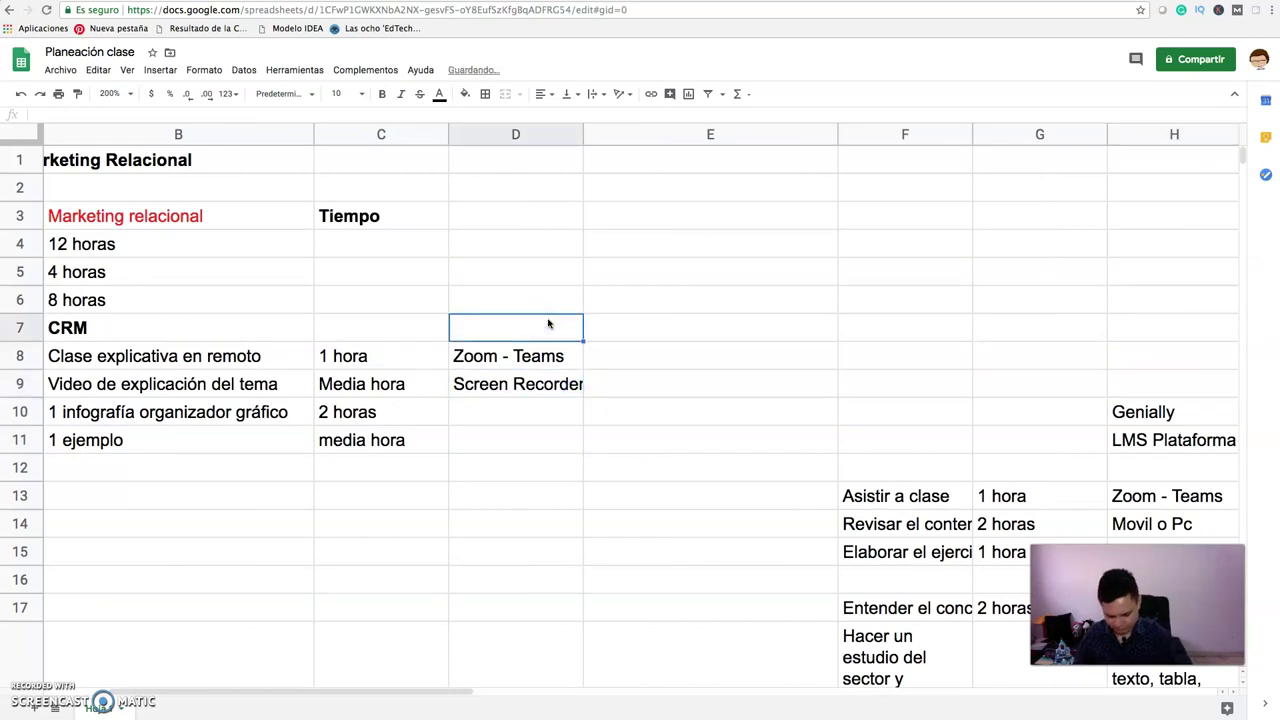
pyautogui.write('Herramienta')
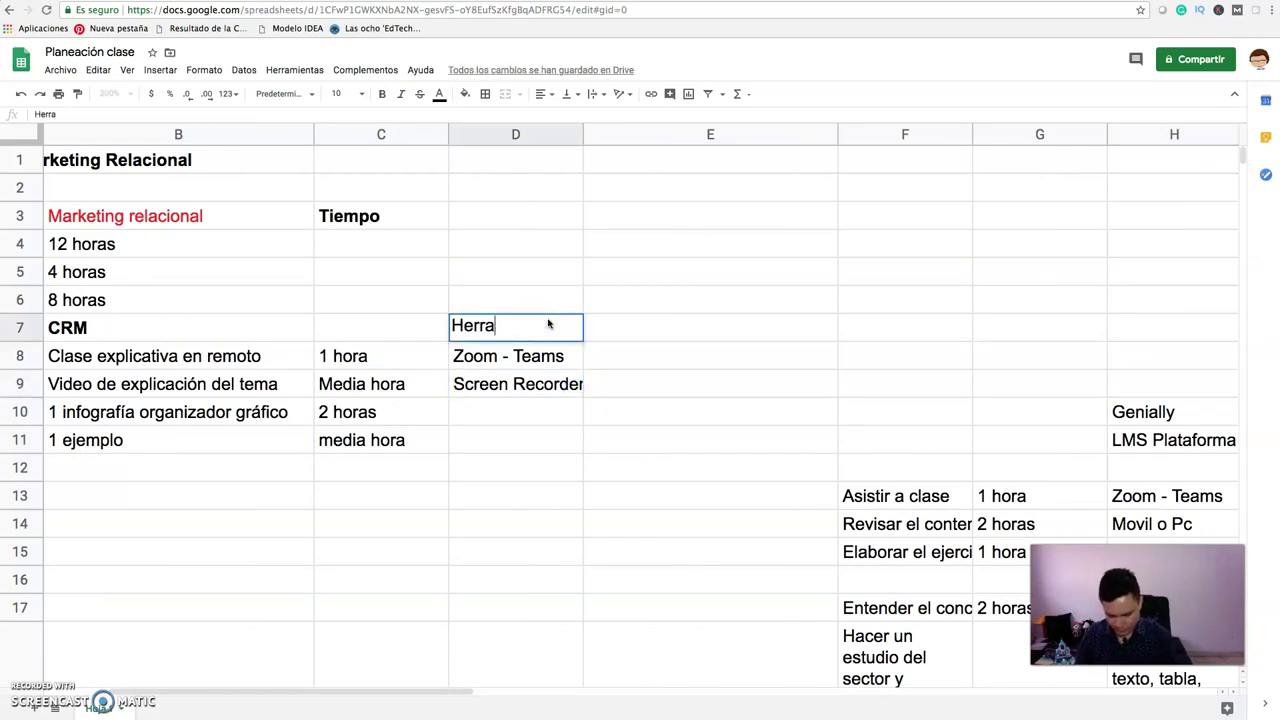
pyautogui.press('Return')
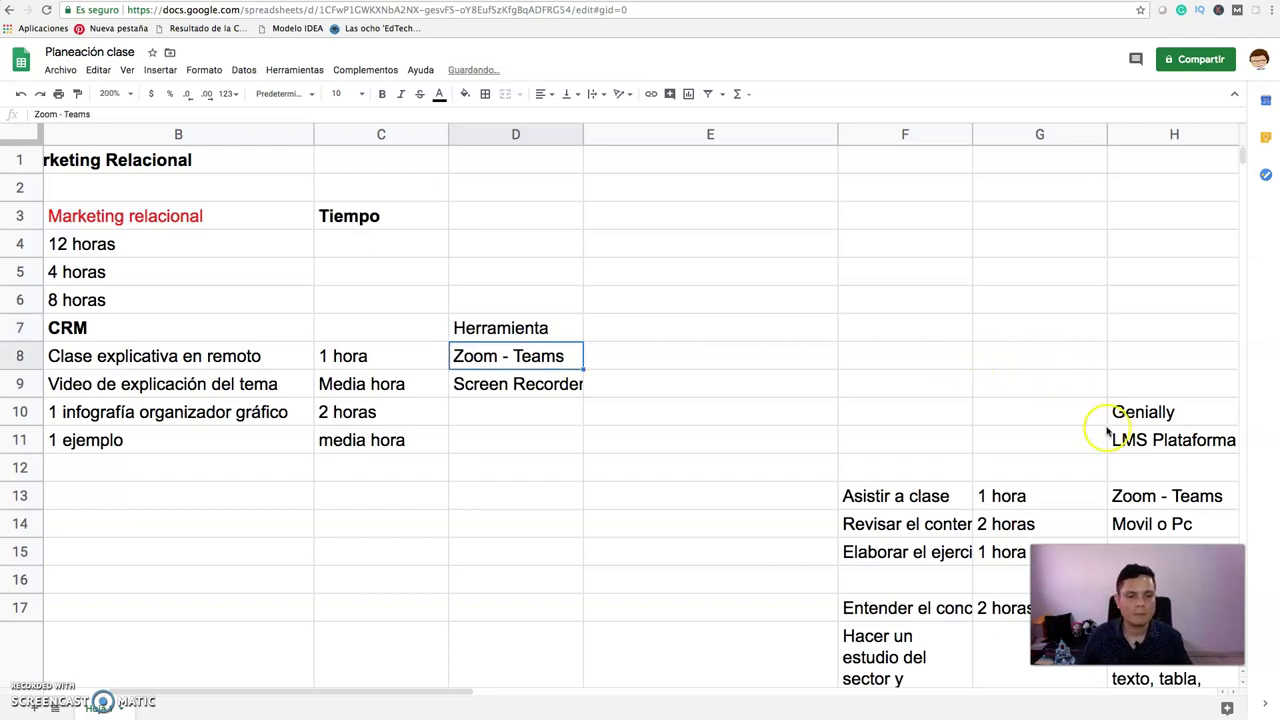
# Move the tool entries "Genially" and "LMS Plataforma" from H10:H11 to D10:D11, beside the infographic and example resources.
pyautogui.click(1145, 411)
pyautogui.moveTo(1157, 403); pyautogui.dragTo(517, 400)
pyautogui.moveTo(1180, 432); pyautogui.dragTo(540, 449)
pyautogui.hscroll(-3, 658, 514)
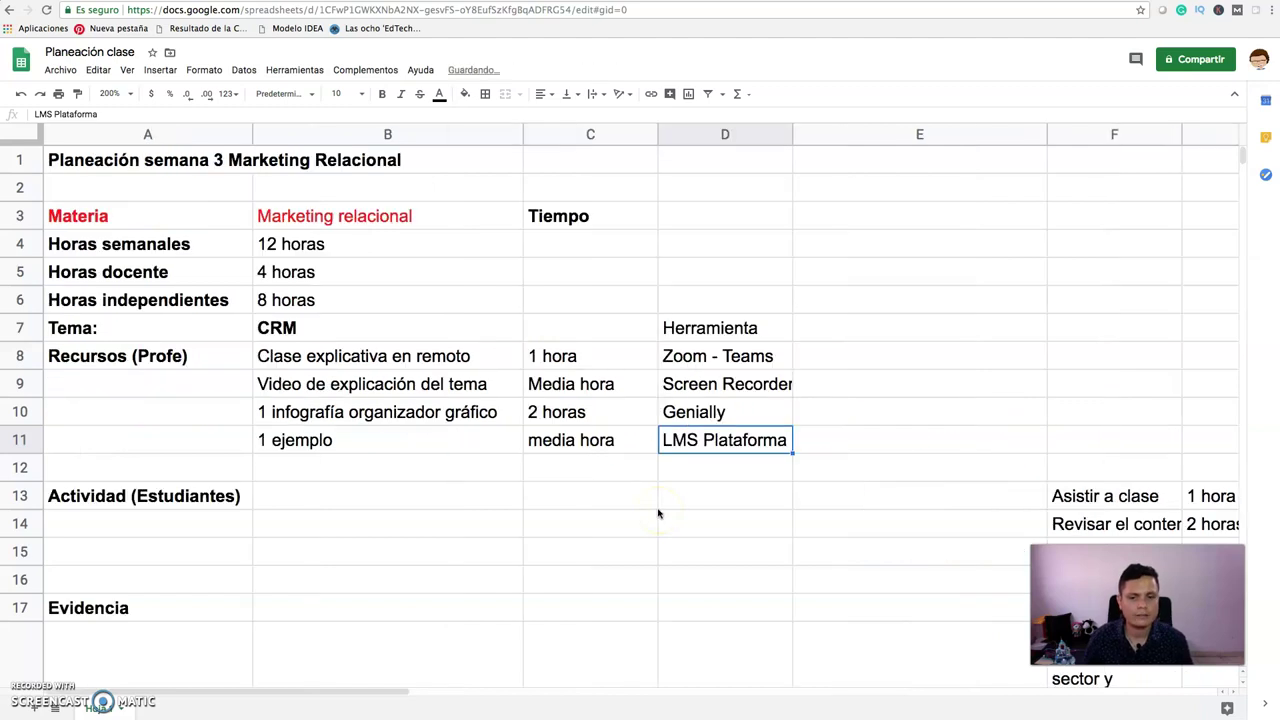
# Widen column D slightly so the "Screen Recorder" entry fits under the "Herramienta" heading.
pyautogui.click(738, 521)
pyautogui.click(735, 329)
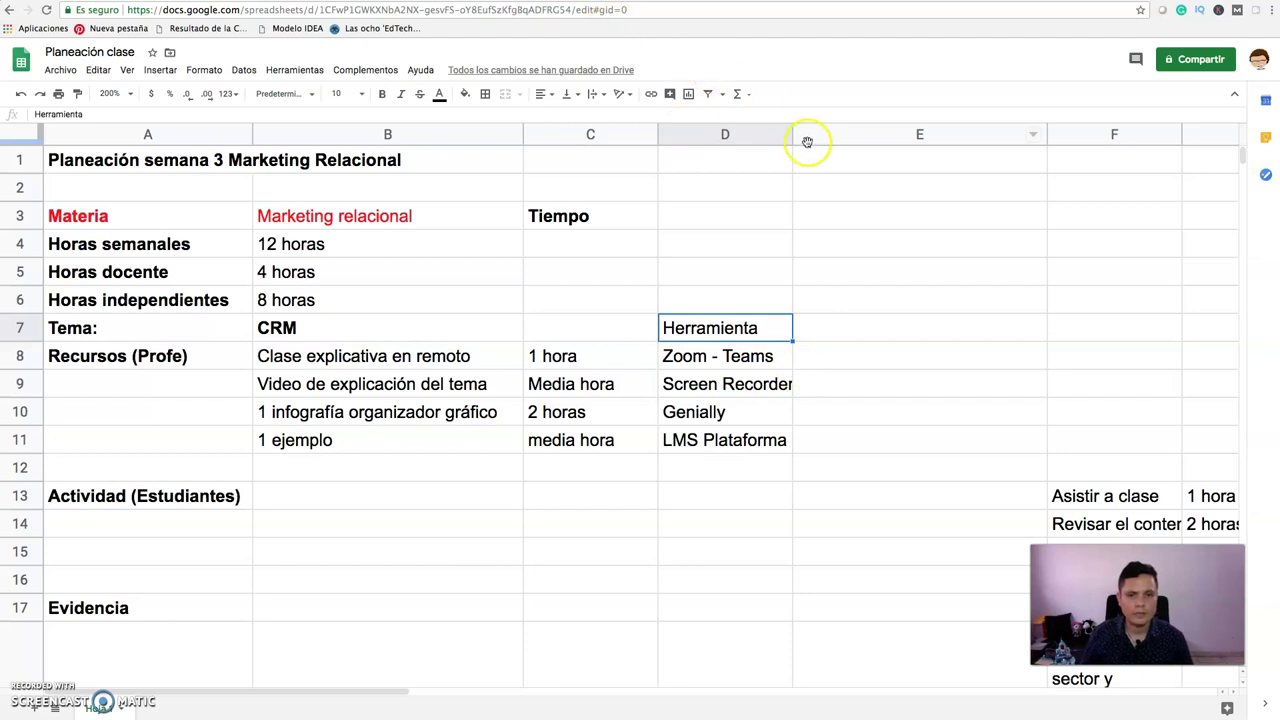
pyautogui.moveTo(790, 130); pyautogui.dragTo(804, 130)
# Review the video, infographic and example resources in rows 9 to 11 against the tools assigned to them.
pyautogui.click(330, 372)
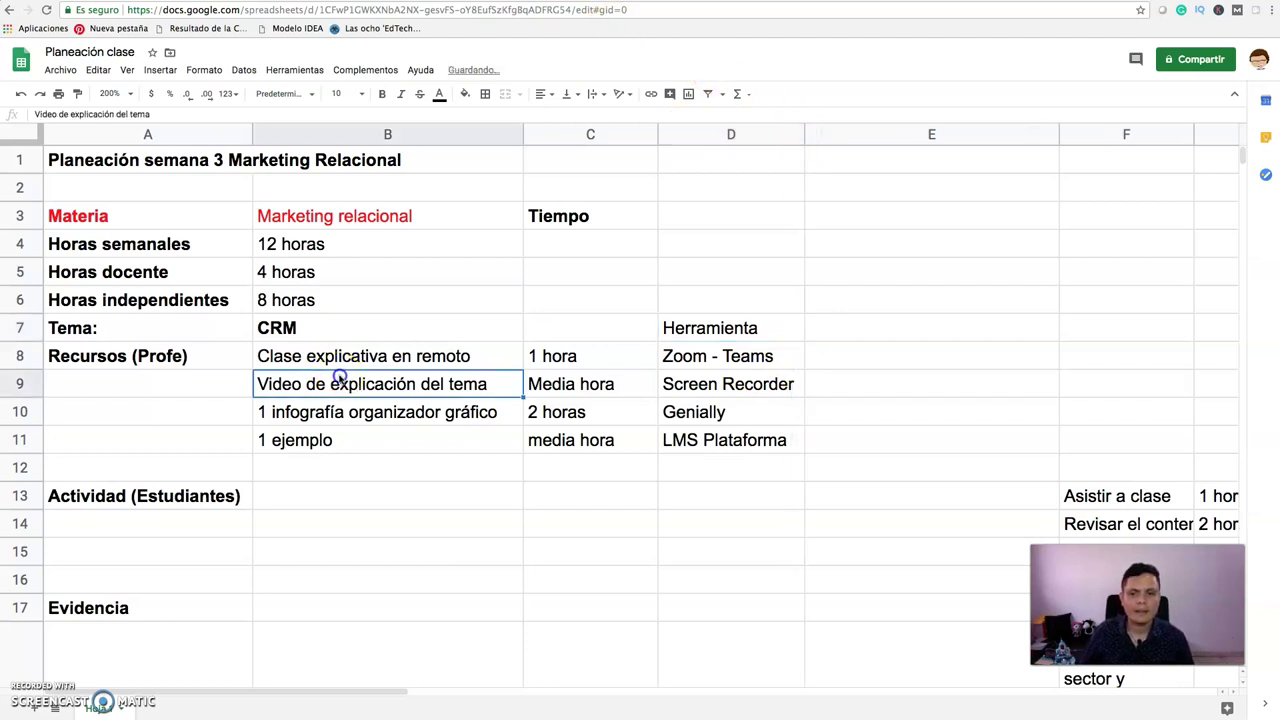
pyautogui.click(672, 384)
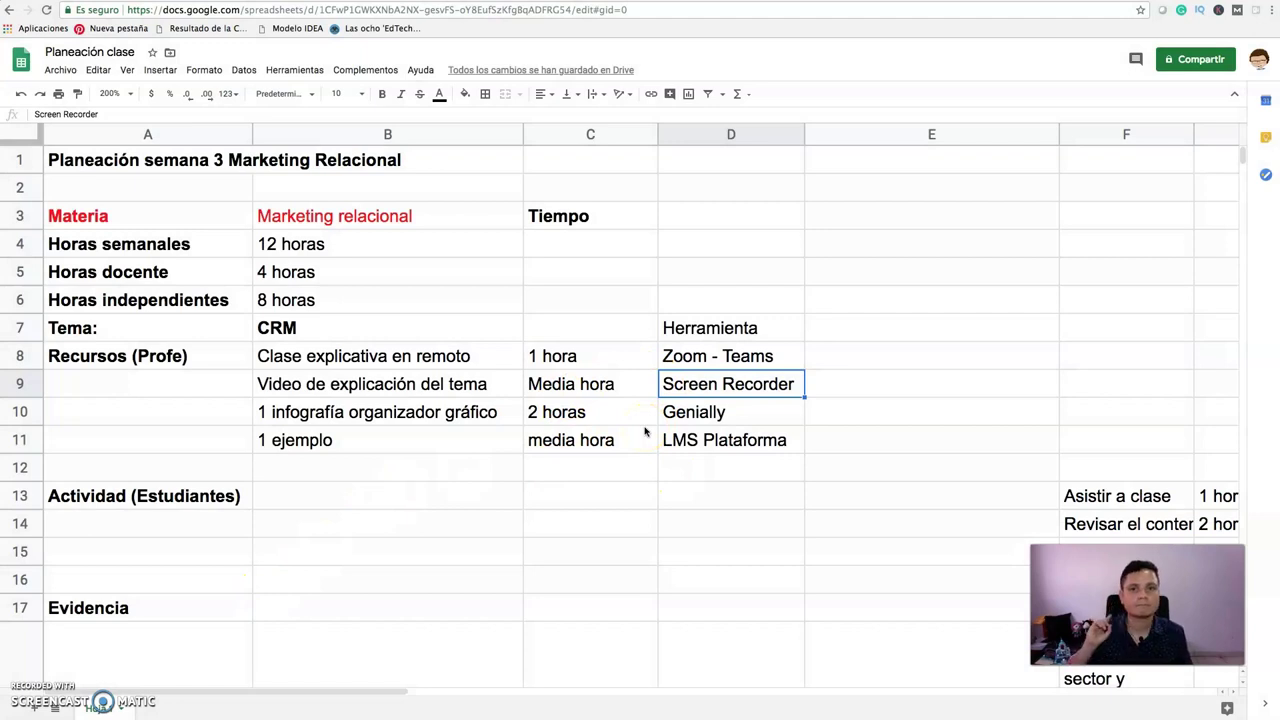
pyautogui.click(718, 416)
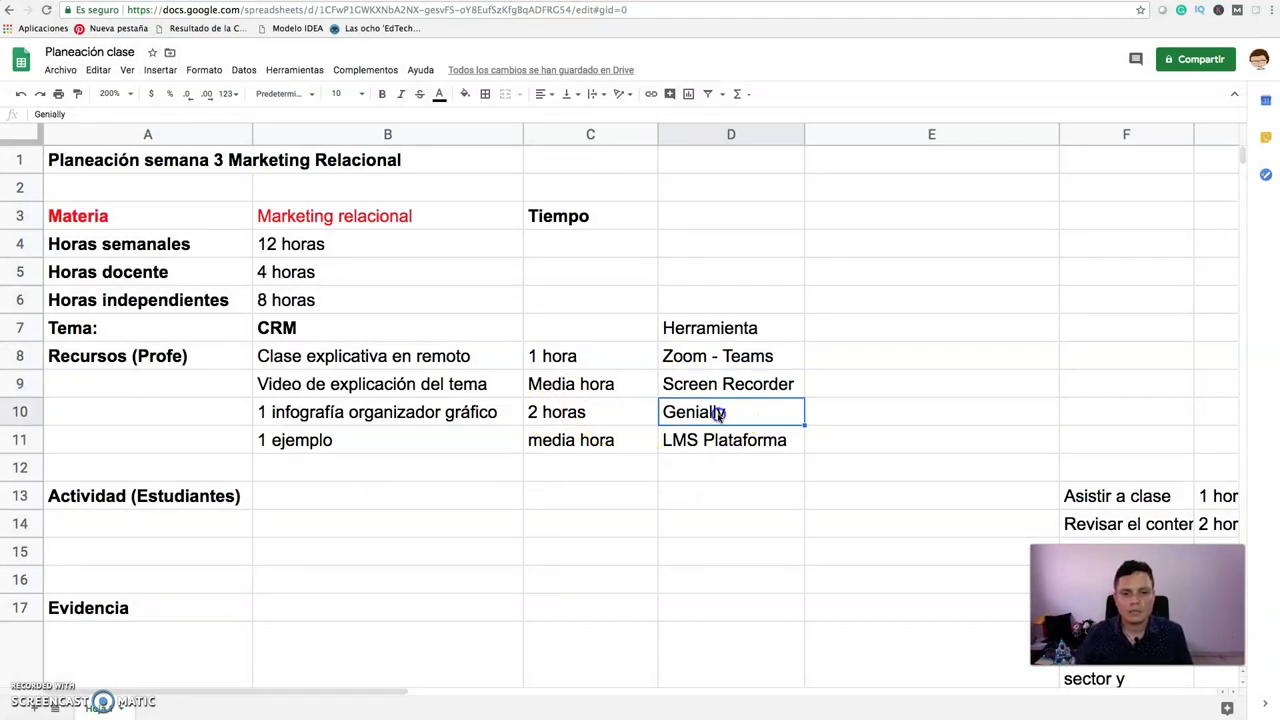
pyautogui.click(451, 440)
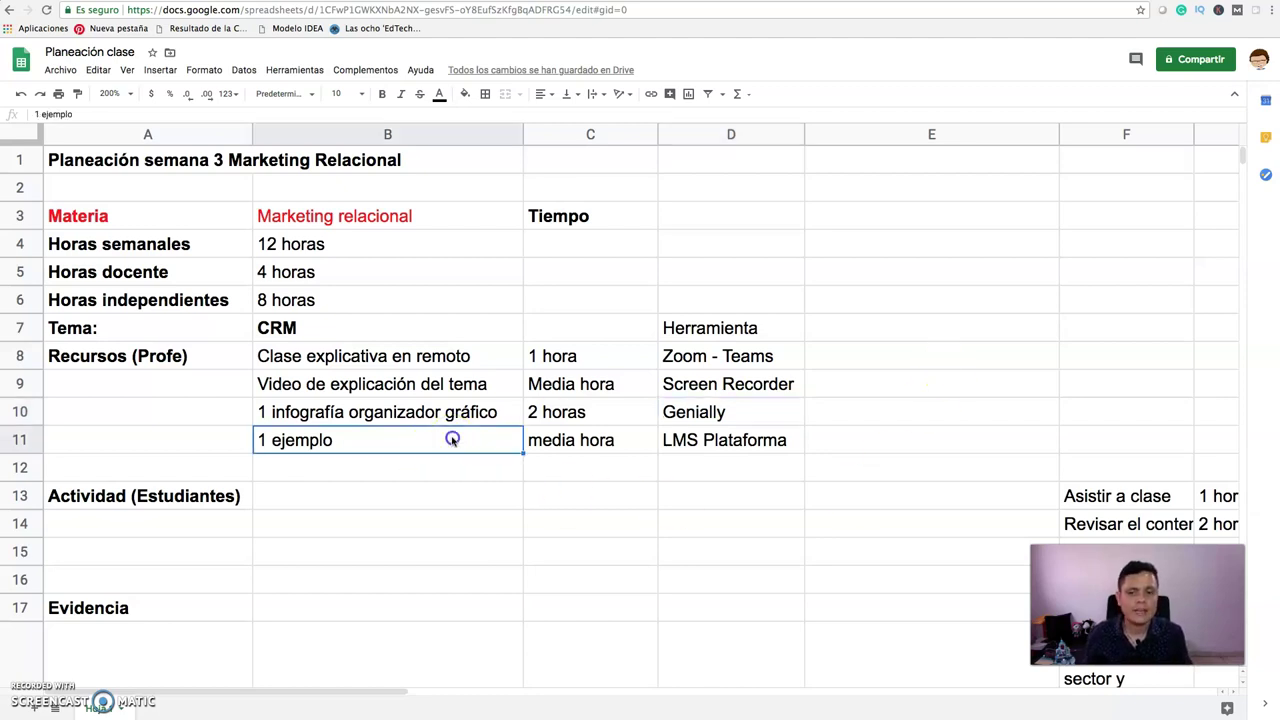
pyautogui.click(540, 447)
pyautogui.click(697, 446)
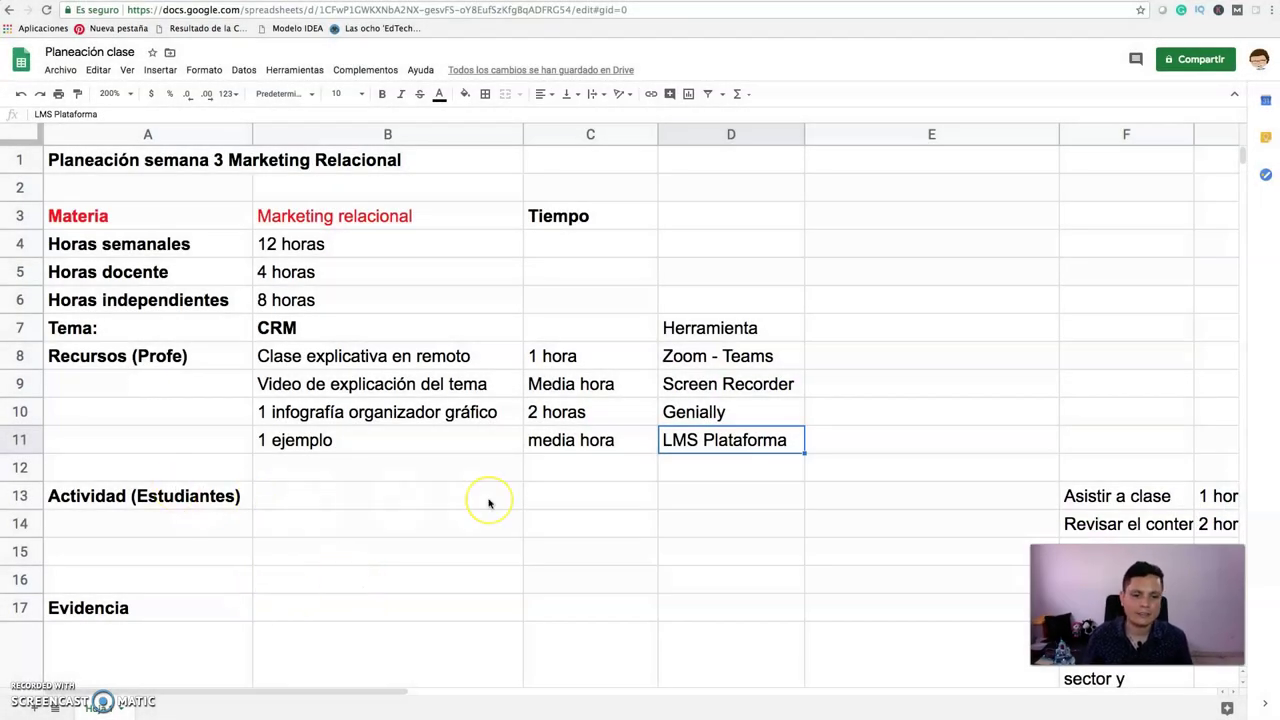
# Move the student activities with their times and tools from F13:H15 to B13:D15, beside "Actividad (Estudiantes)".
pyautogui.hscroll(3, 520, 502)
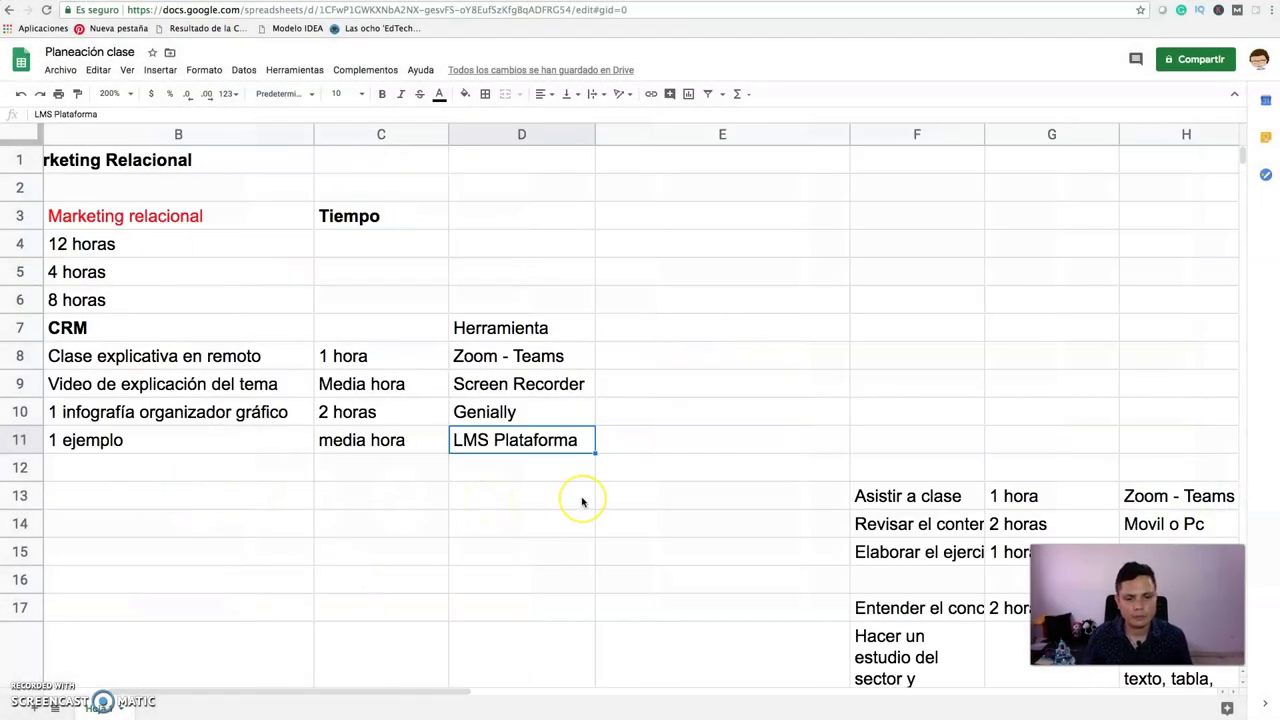
pyautogui.hscroll(3, 583, 503)
pyautogui.moveTo(589, 496); pyautogui.dragTo(869, 563)
pyautogui.moveTo(706, 484); pyautogui.dragTo(480, 497)
pyautogui.click(944, 503)
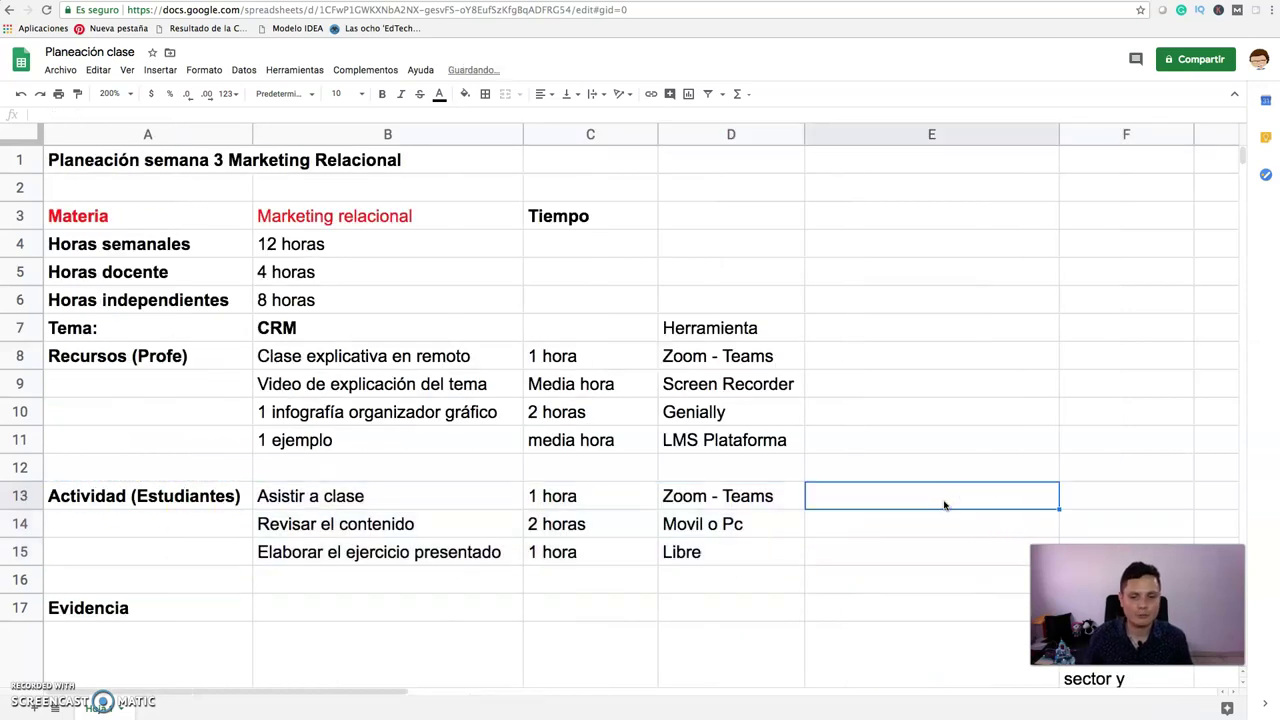
pyautogui.click(931, 583)
# Review the student activities in rows 13 to 15 and the time assigned to each, comparing with the teacher's class time.
pyautogui.click(249, 495)
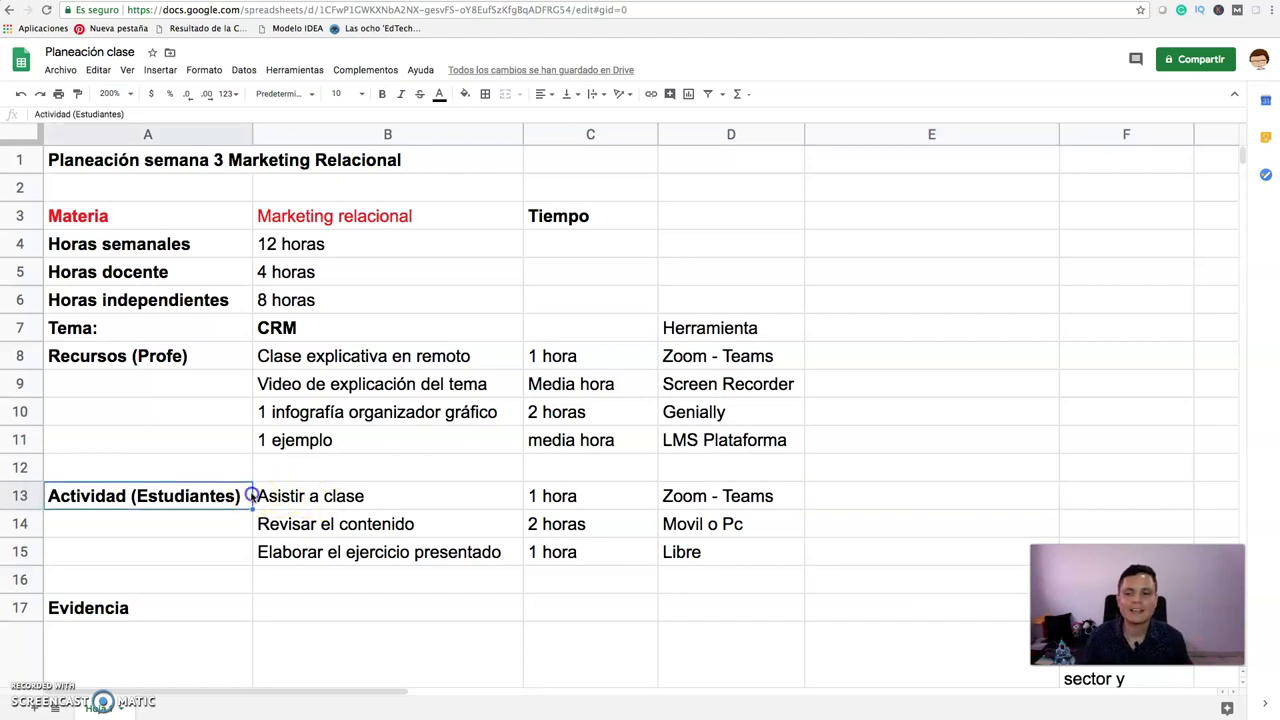
pyautogui.click(312, 497)
pyautogui.click(572, 505)
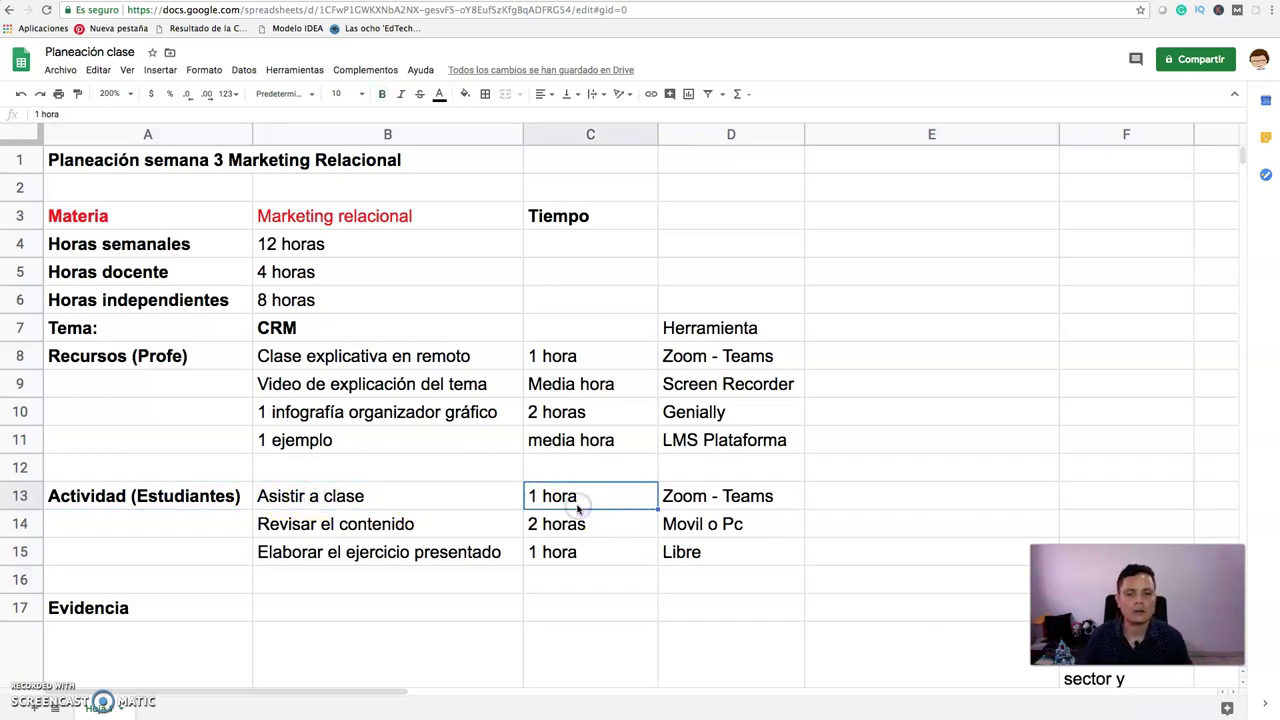
pyautogui.click(605, 356)
pyautogui.click(603, 497)
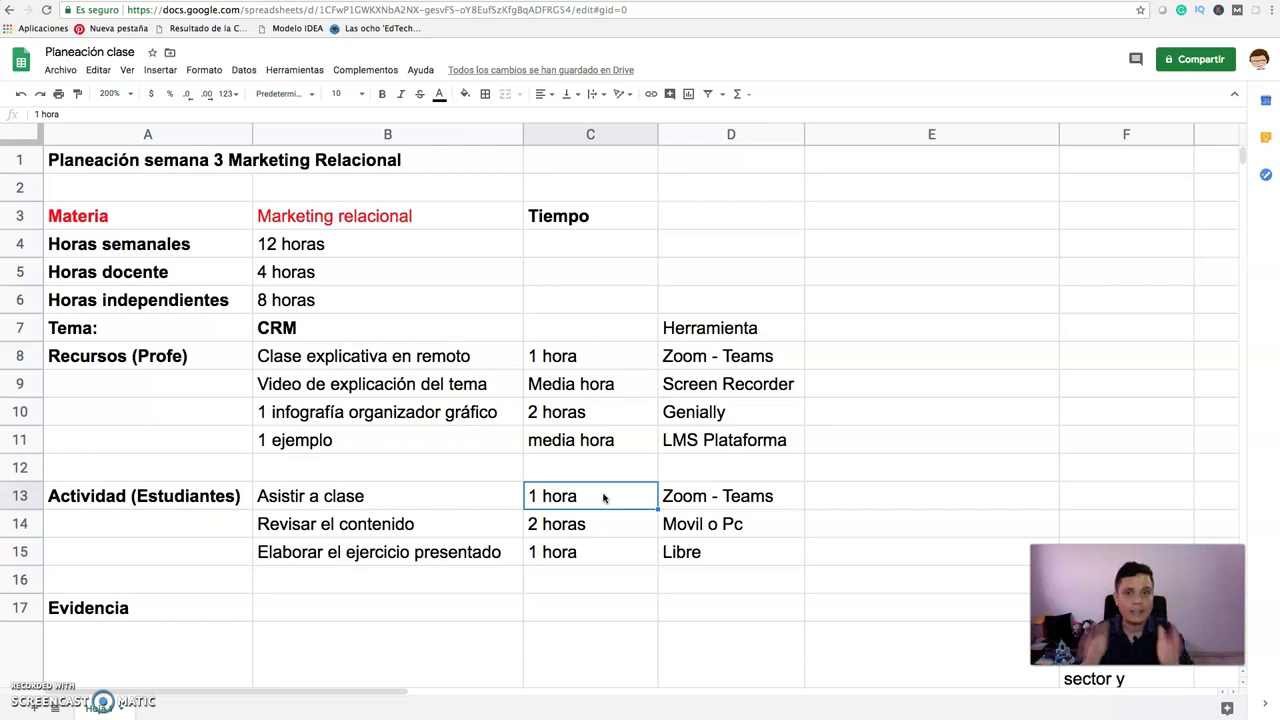
pyautogui.click(591, 520)
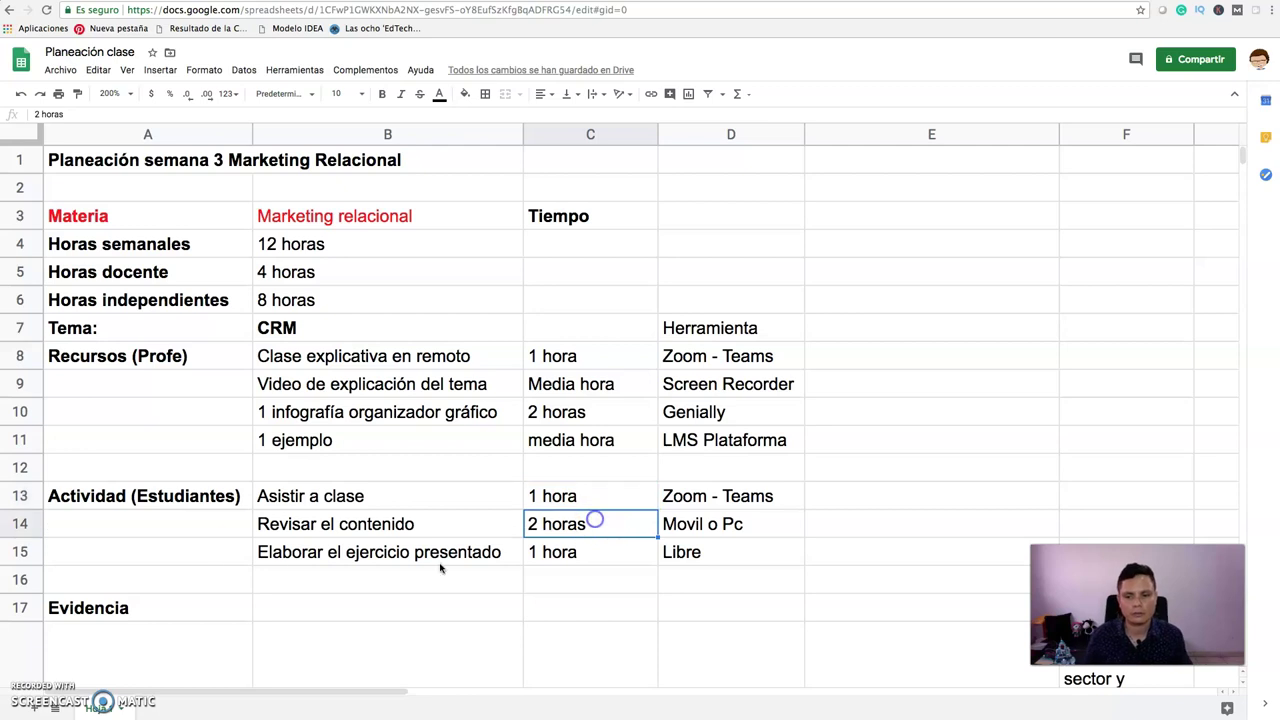
pyautogui.click(306, 524)
pyautogui.click(591, 530)
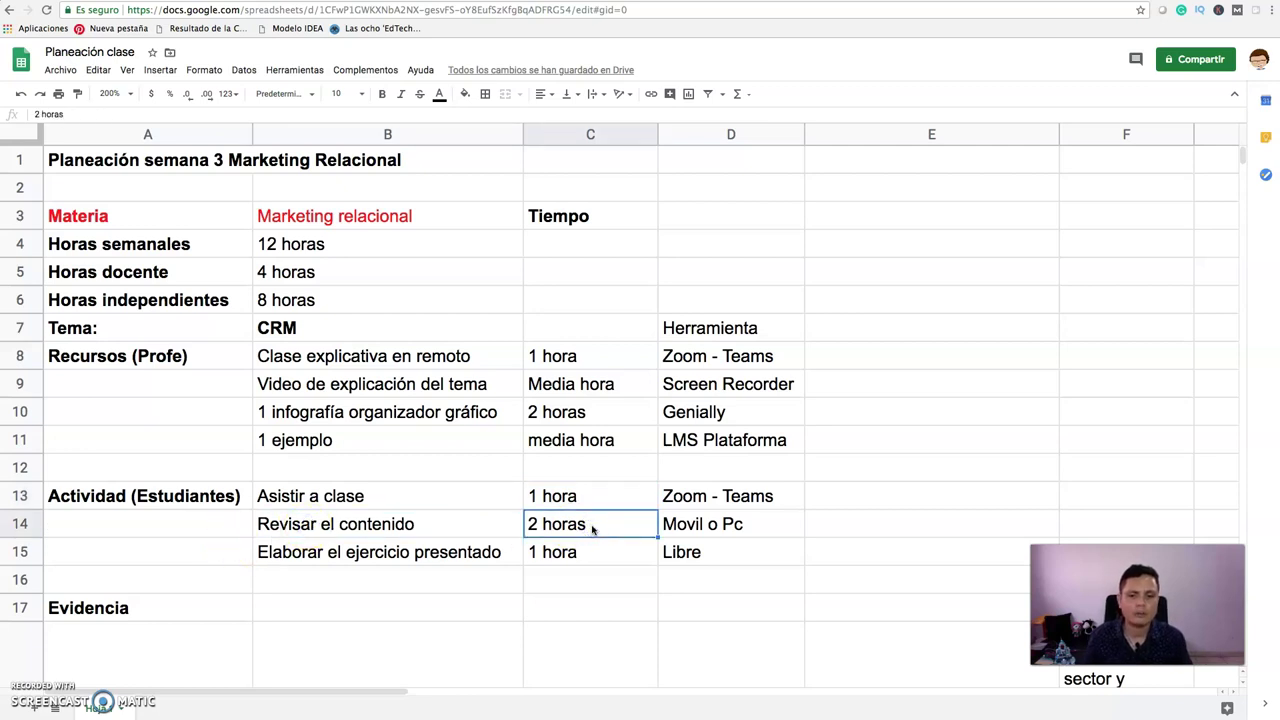
pyautogui.click(420, 556)
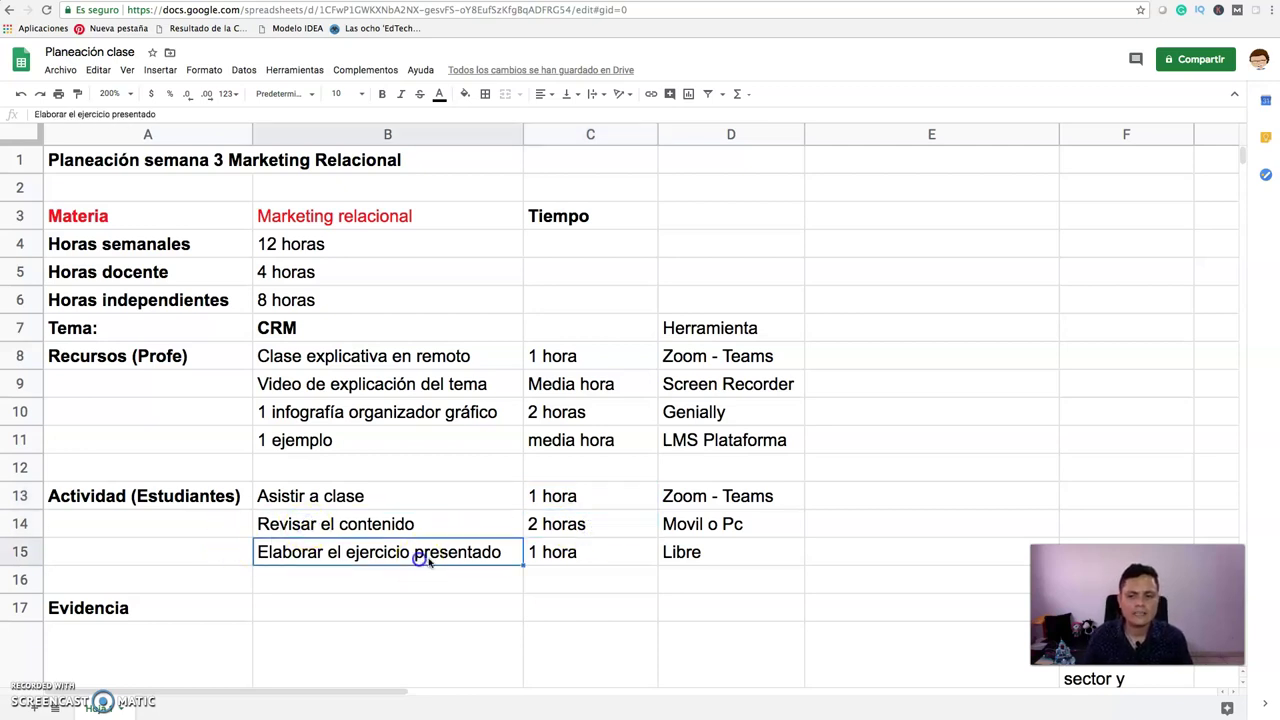
pyautogui.click(563, 560)
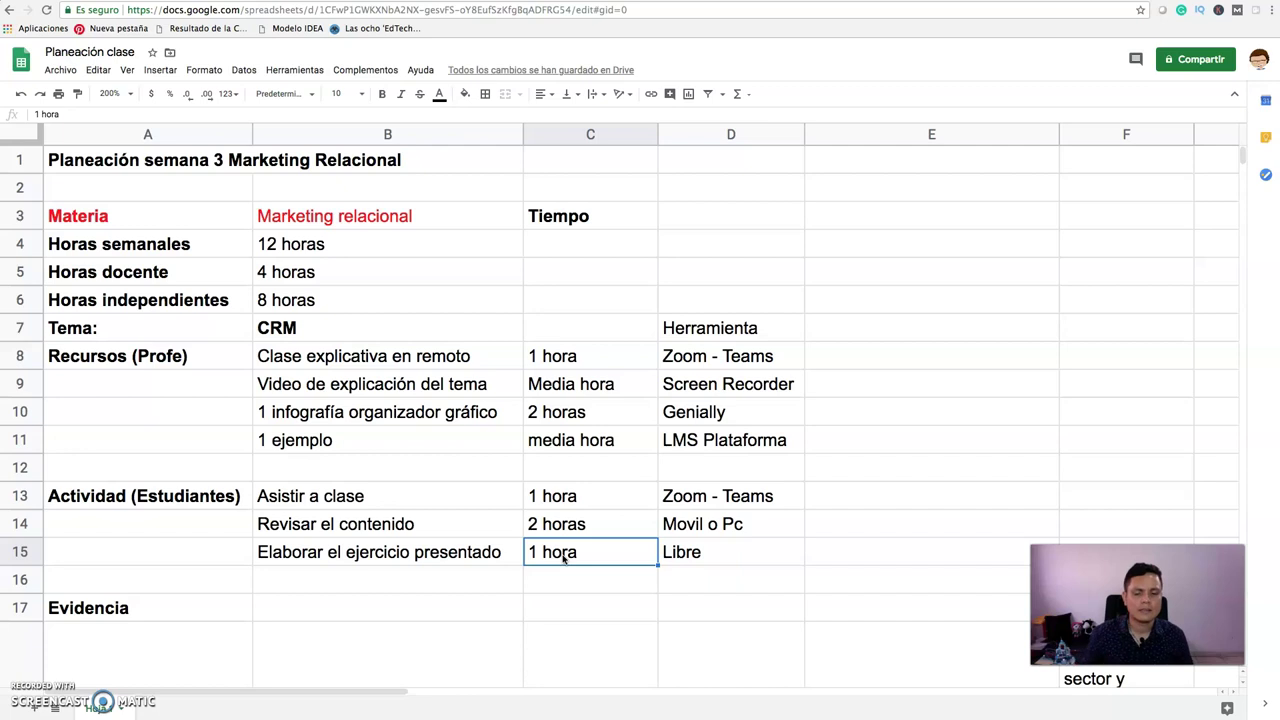
# Review the tools assigned to the student activities in D13:D15, comparing the class tool with the teacher's entry in D8.
pyautogui.click(676, 497)
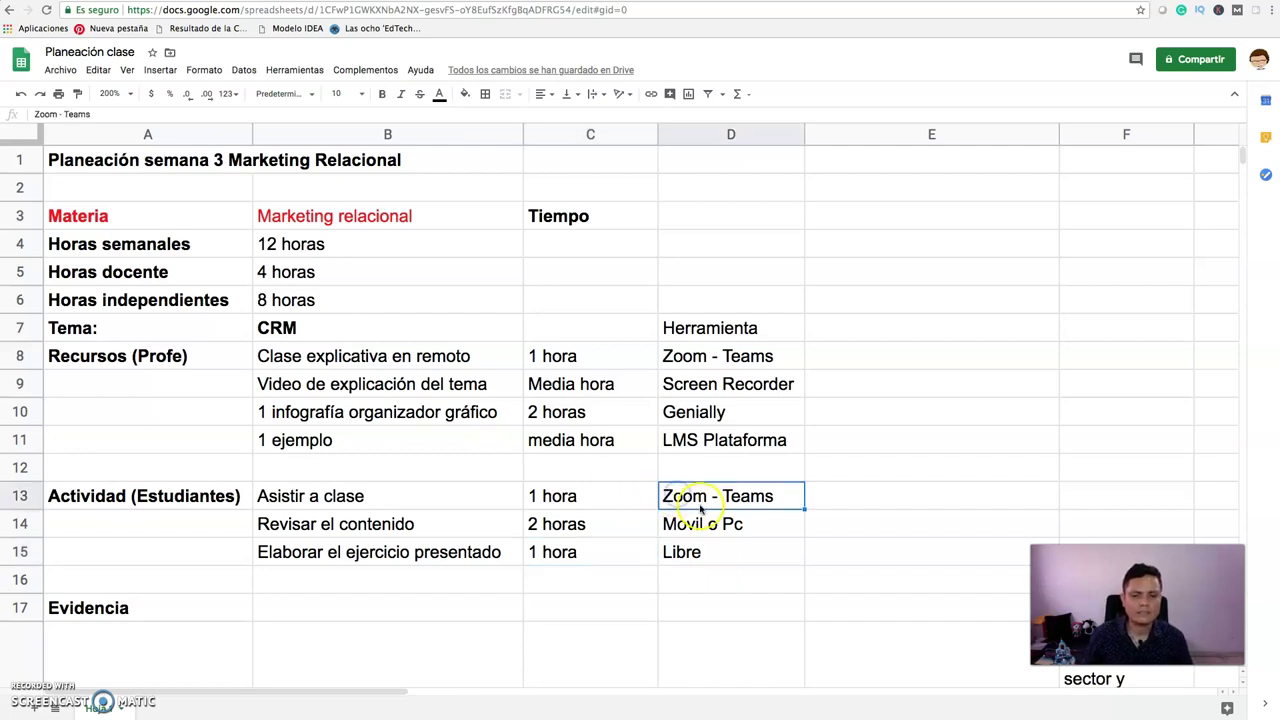
pyautogui.click(713, 356)
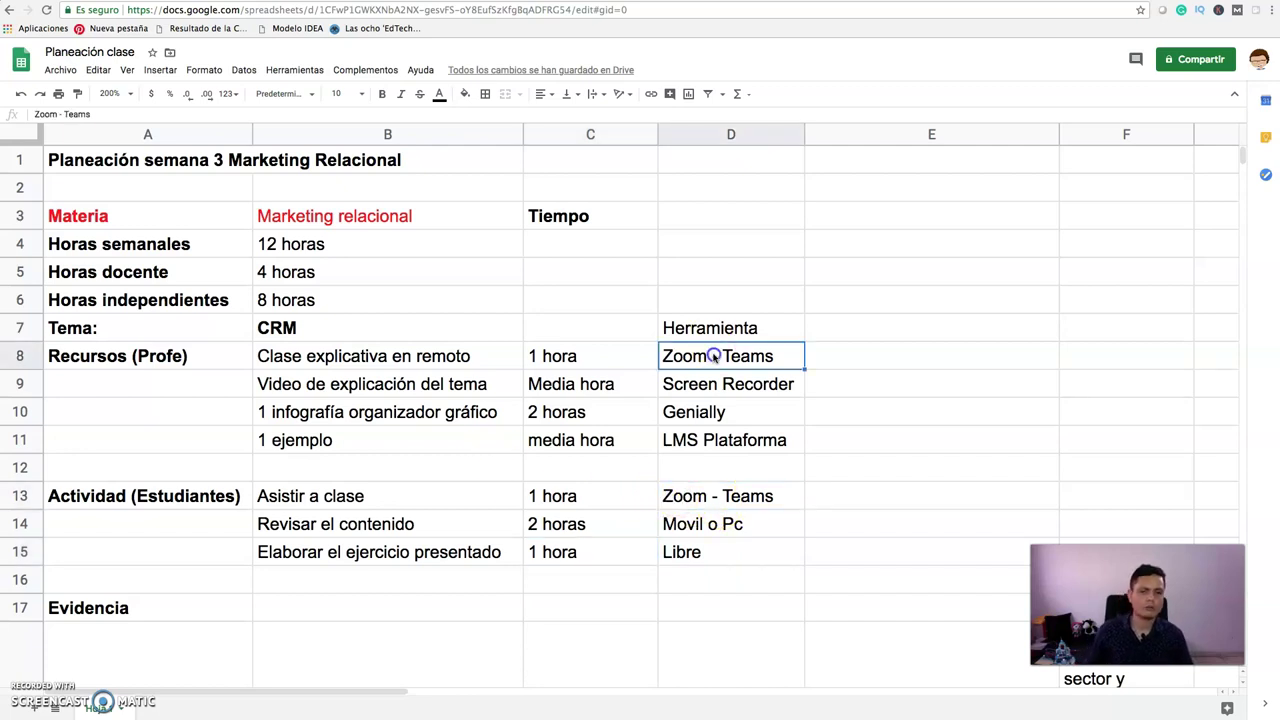
pyautogui.click(688, 524)
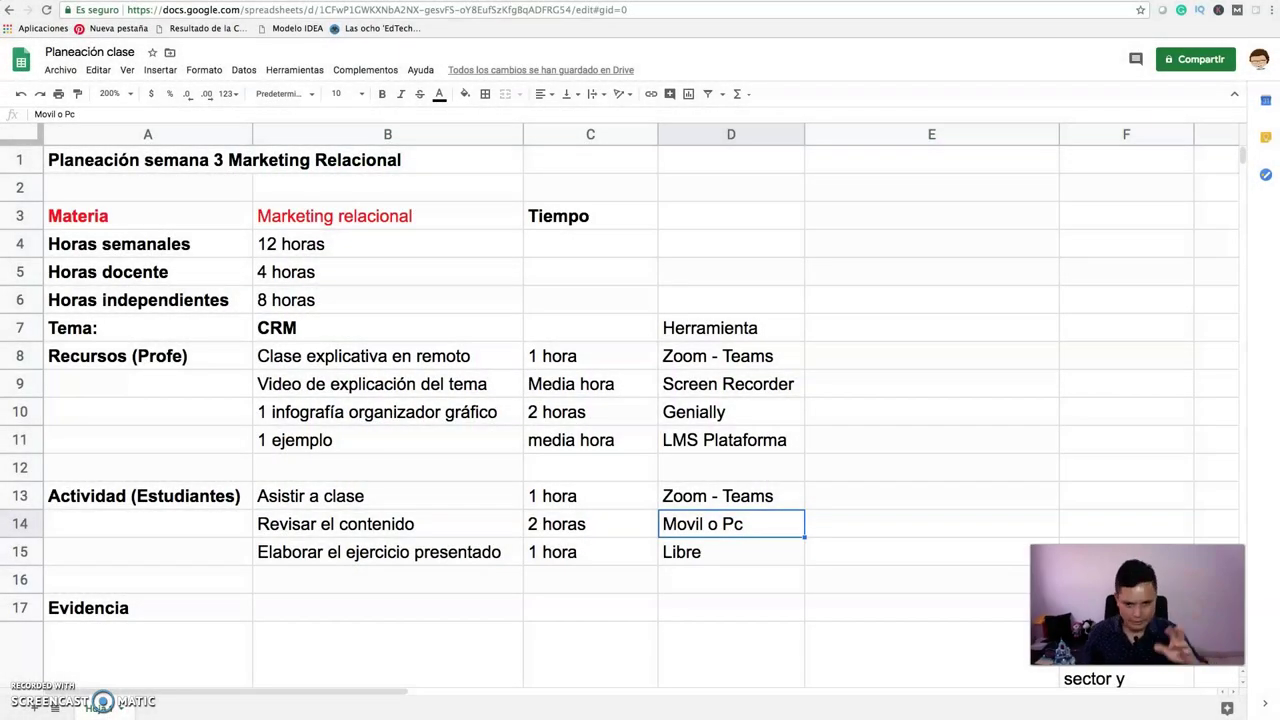
pyautogui.click(338, 553)
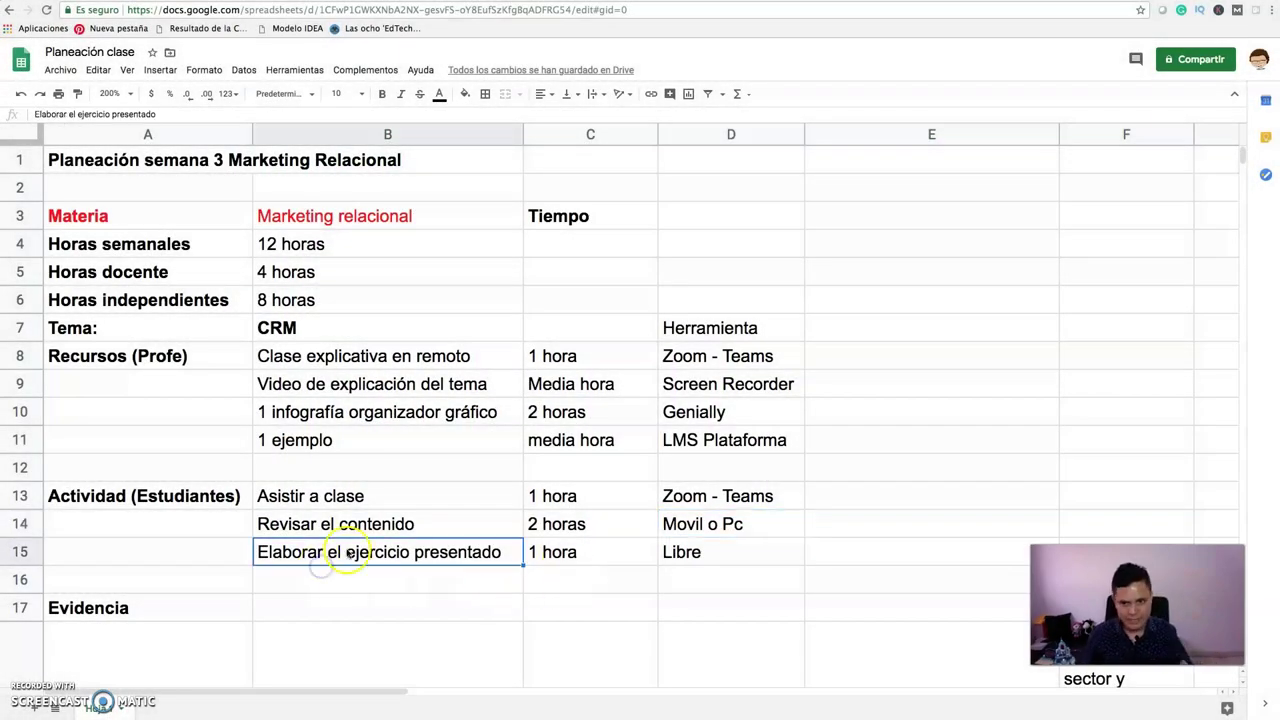
pyautogui.click(719, 558)
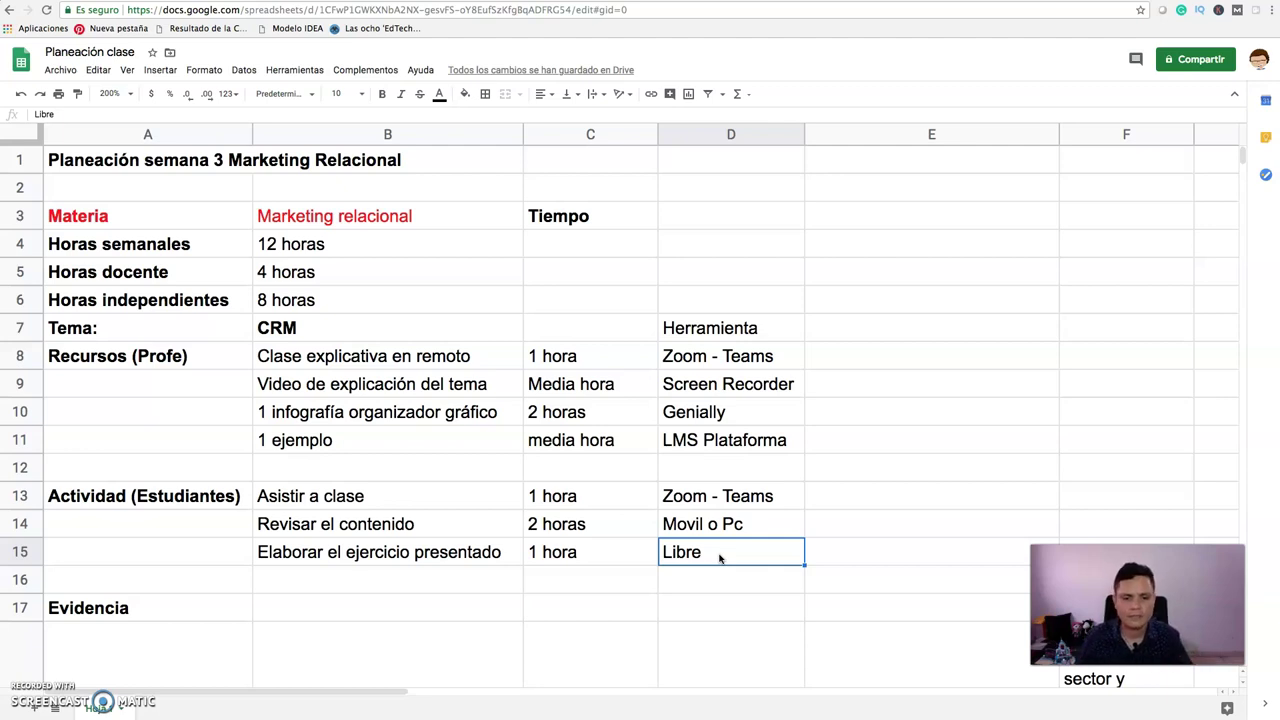
# Move the evidence tasks with their times and tools from F17:H18 to B17:D18, beside "Evidencia".
pyautogui.scroll(-2, 766, 586)
pyautogui.scroll(-3, 780, 589)
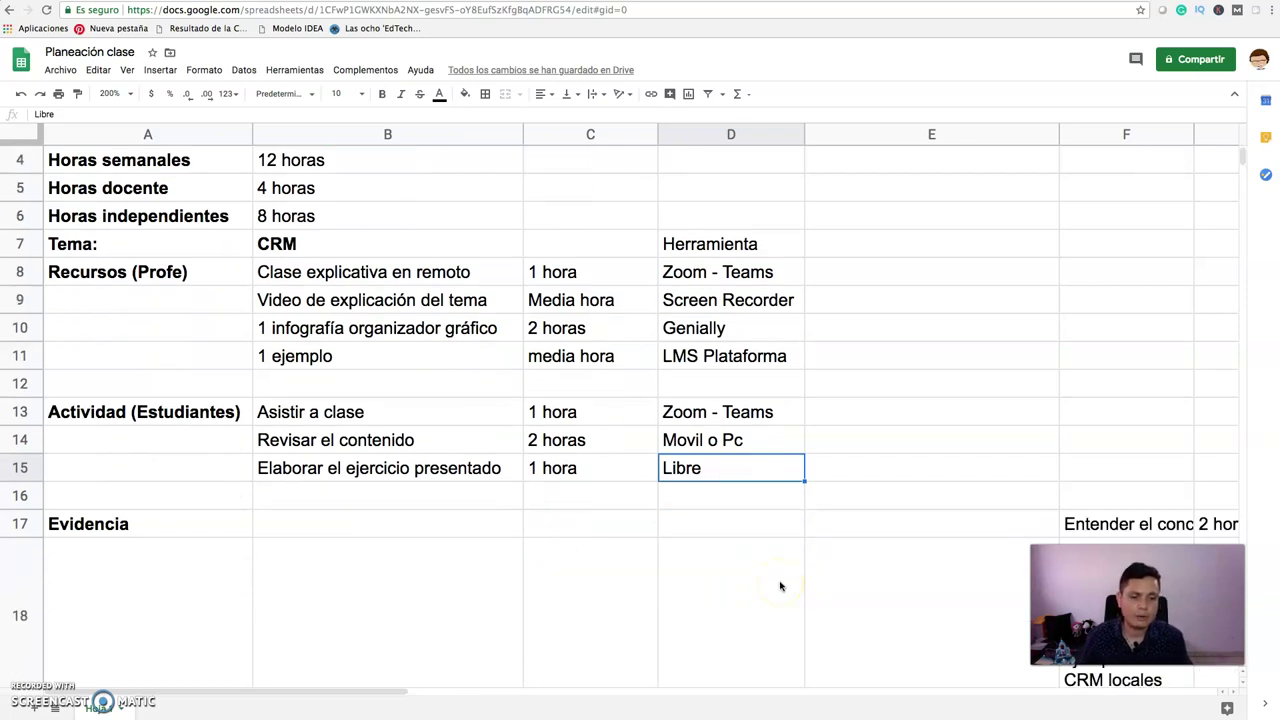
pyautogui.scroll(-2, 780, 586)
pyautogui.moveTo(1100, 412); pyautogui.dragTo(1208, 468)
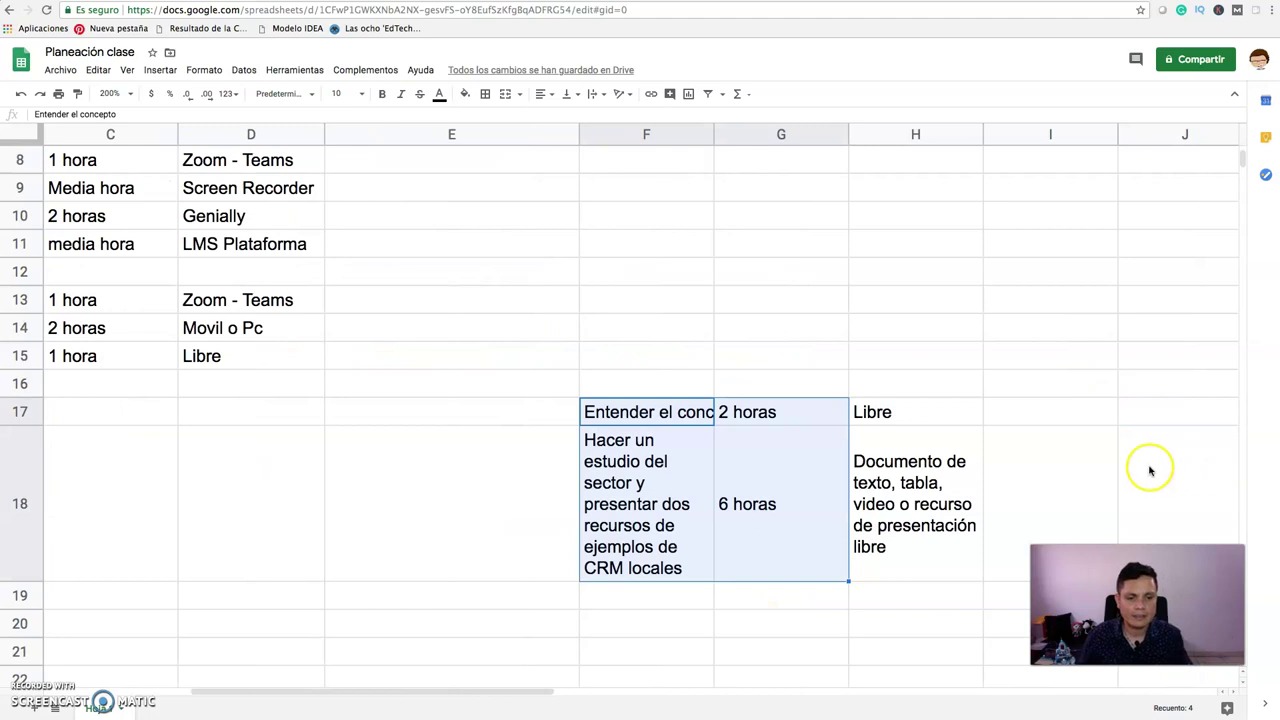
pyautogui.click(903, 410)
pyautogui.moveTo(917, 551); pyautogui.dragTo(628, 415)
pyautogui.hscroll(-5, 700, 415)
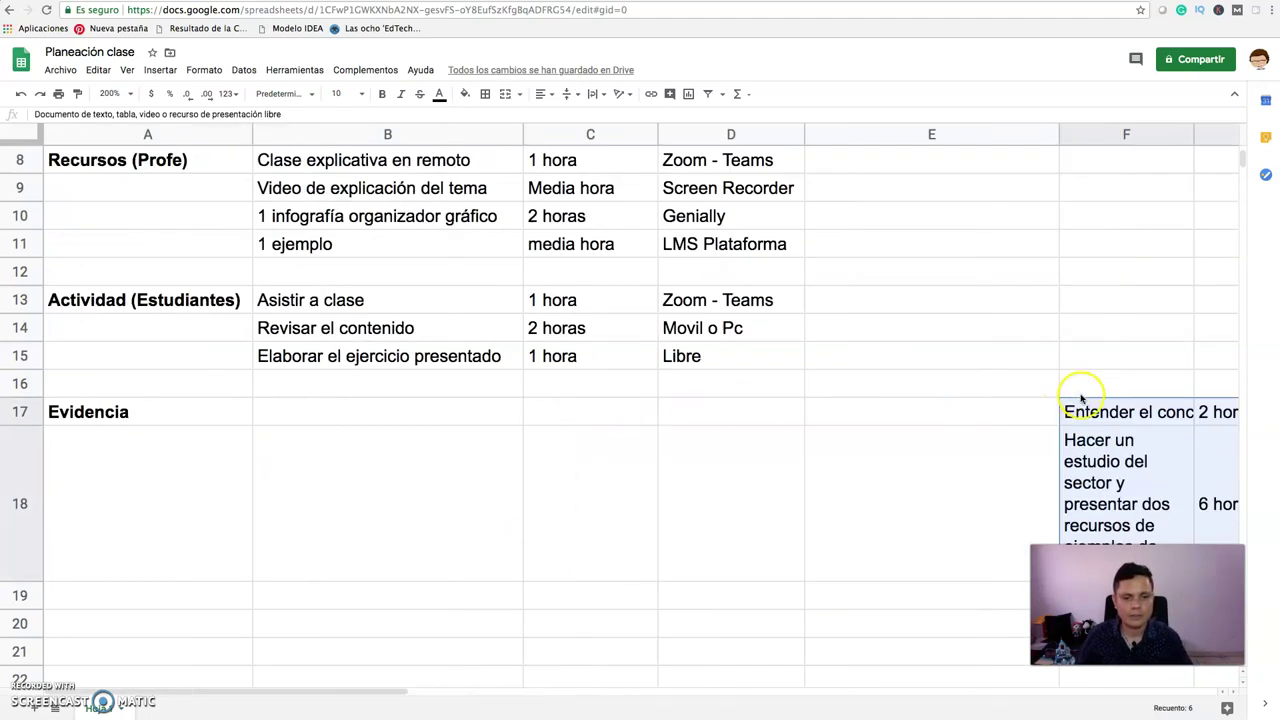
pyautogui.moveTo(1084, 405); pyautogui.dragTo(408, 420)
# Review the times assigned to the two evidence tasks in C17 and C18.
pyautogui.click(554, 452)
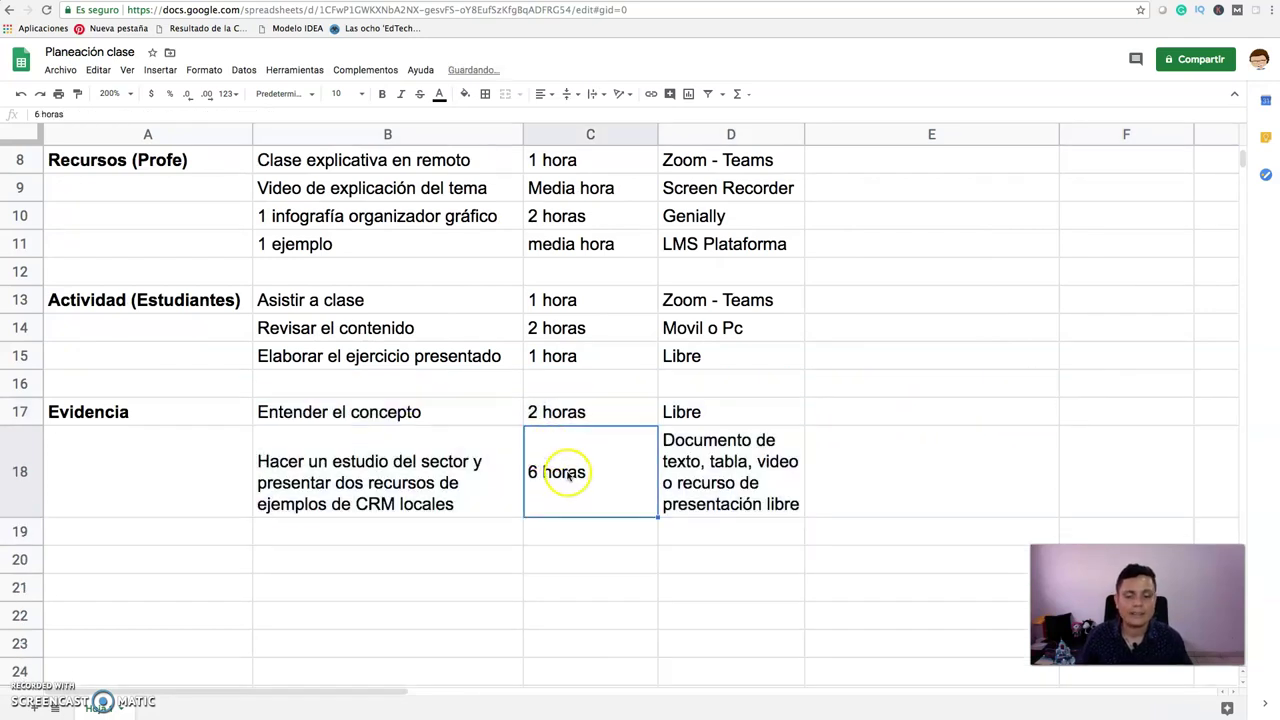
pyautogui.click(568, 420)
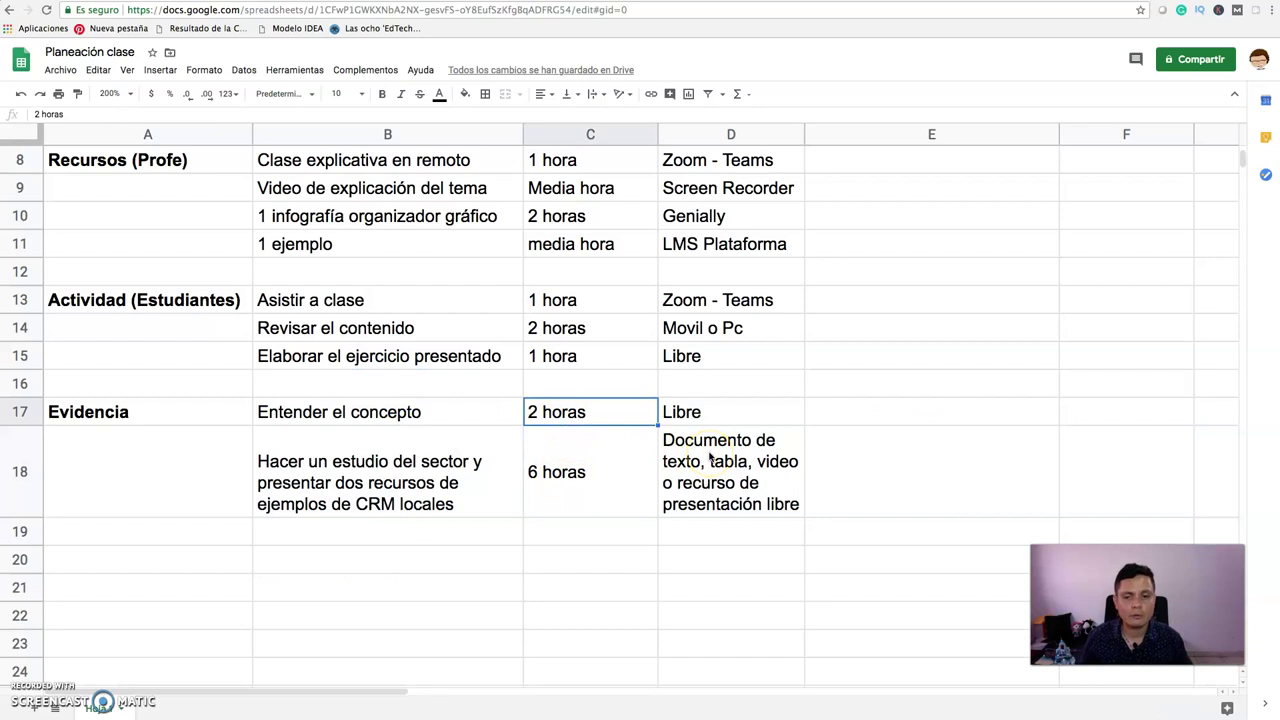
pyautogui.scroll(1, 419, 460)
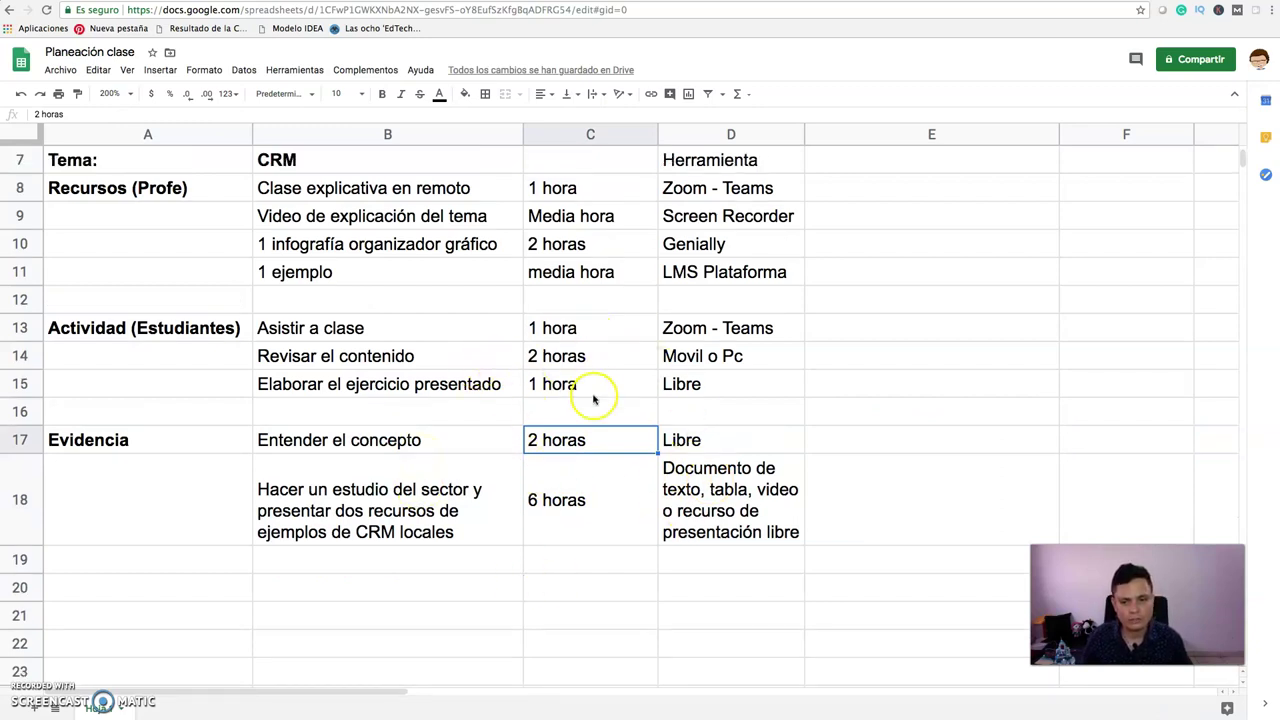
pyautogui.click(588, 478)
pyautogui.click(588, 446)
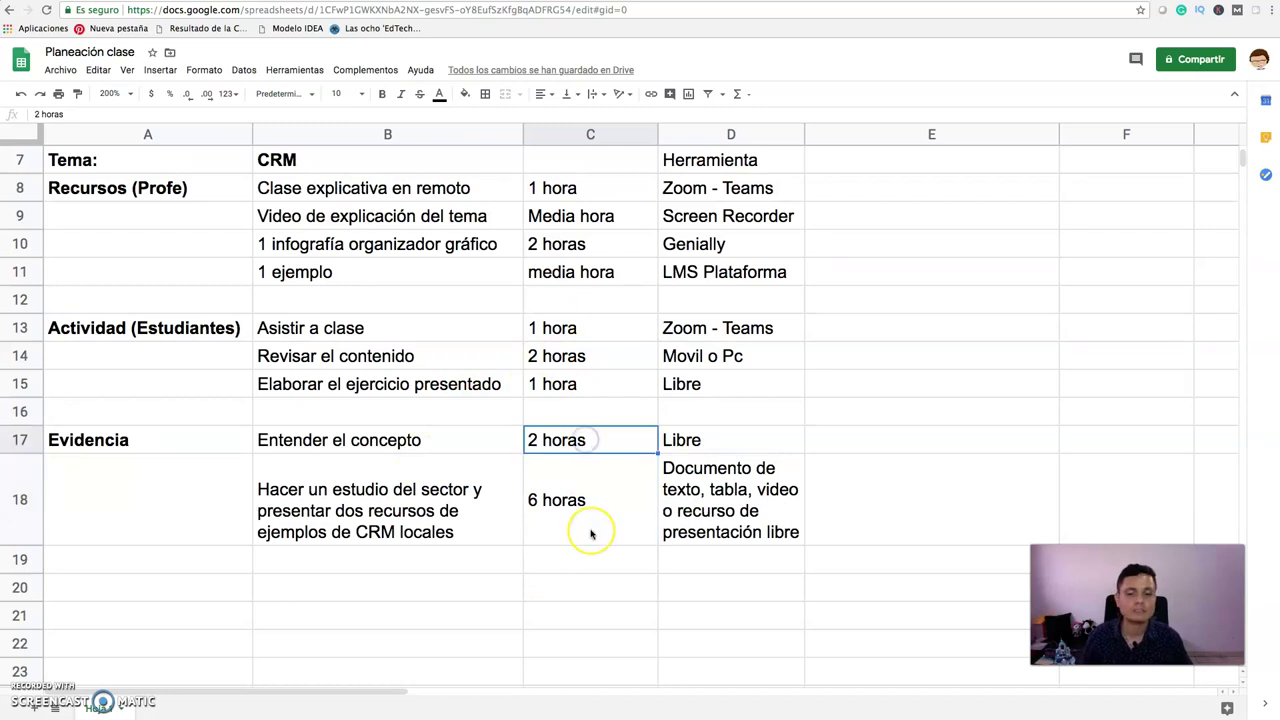
# Shorten the sector study task in B18 to "Hacer un estudio del sector y presentar dos ejemplos de CRM locales".
pyautogui.click(345, 490)
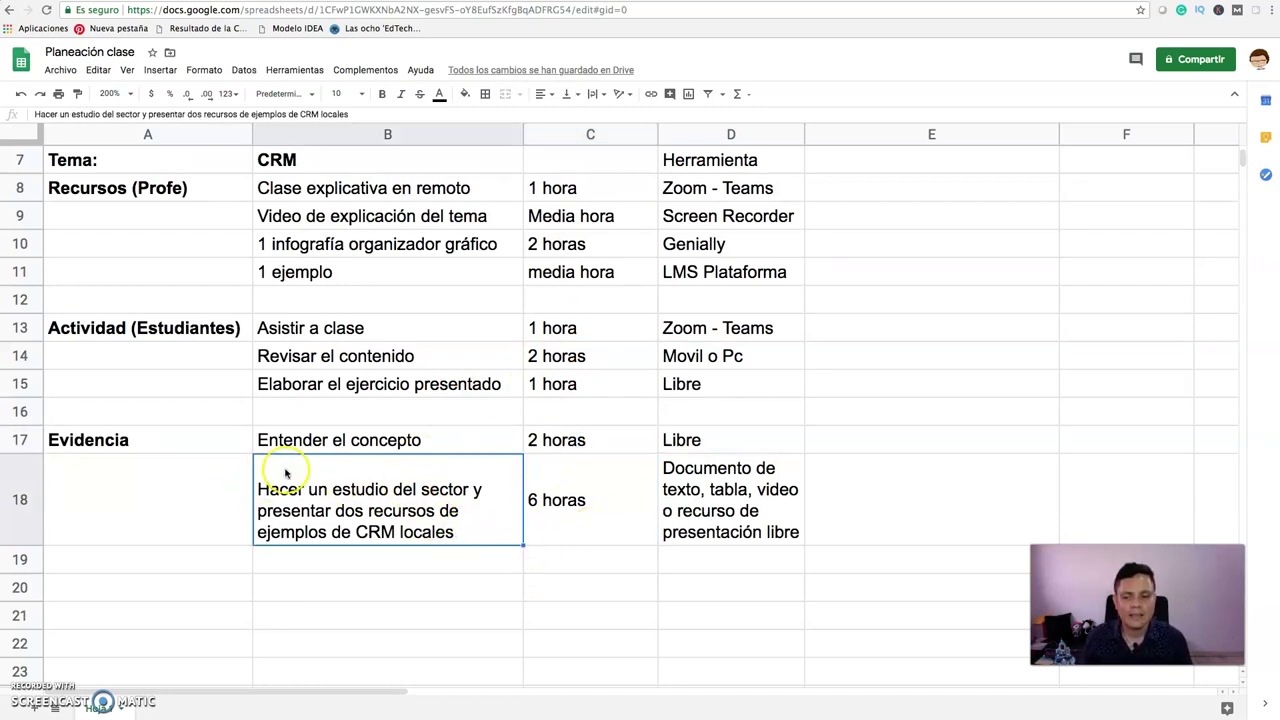
pyautogui.doubleClick(400, 518)
pyautogui.moveTo(595, 467); pyautogui.dragTo(659, 468)
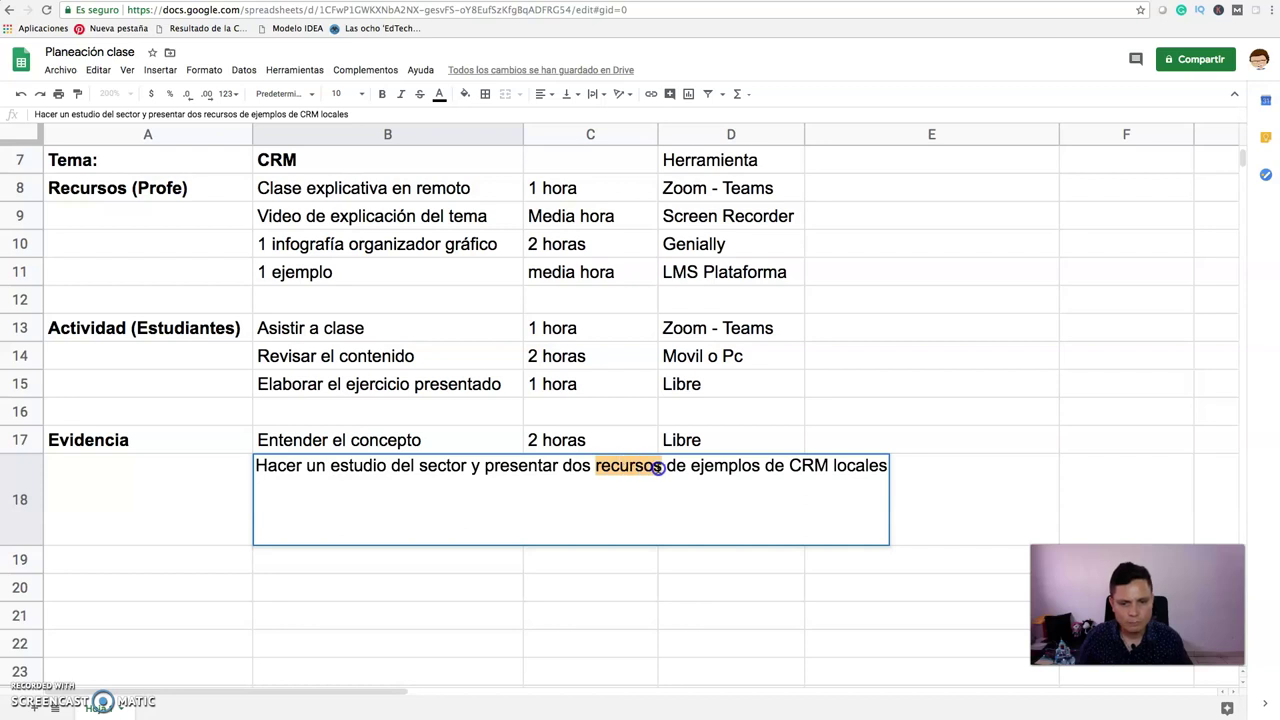
pyautogui.press('BackSpace')
pyautogui.press('Right')
pyautogui.press('Right')
pyautogui.press('Right')
pyautogui.press('BackSpace')
pyautogui.press('BackSpace')
pyautogui.press('BackSpace')
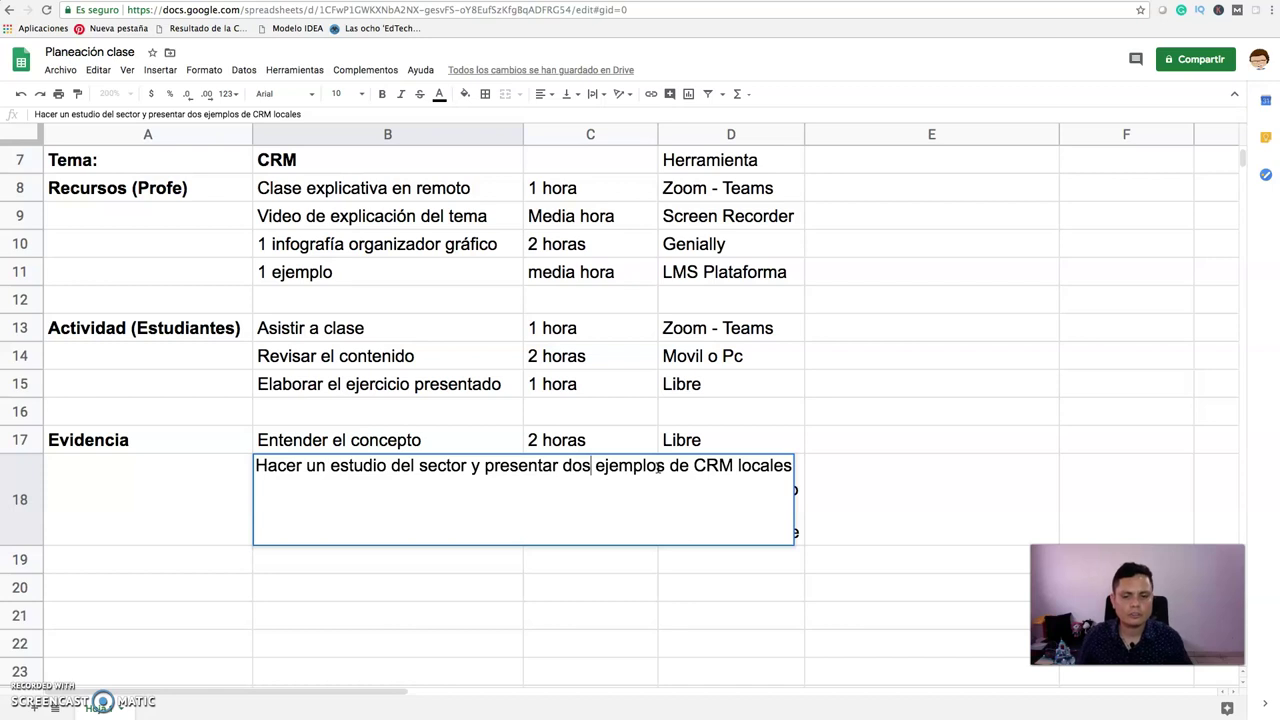
pyautogui.press('Return')
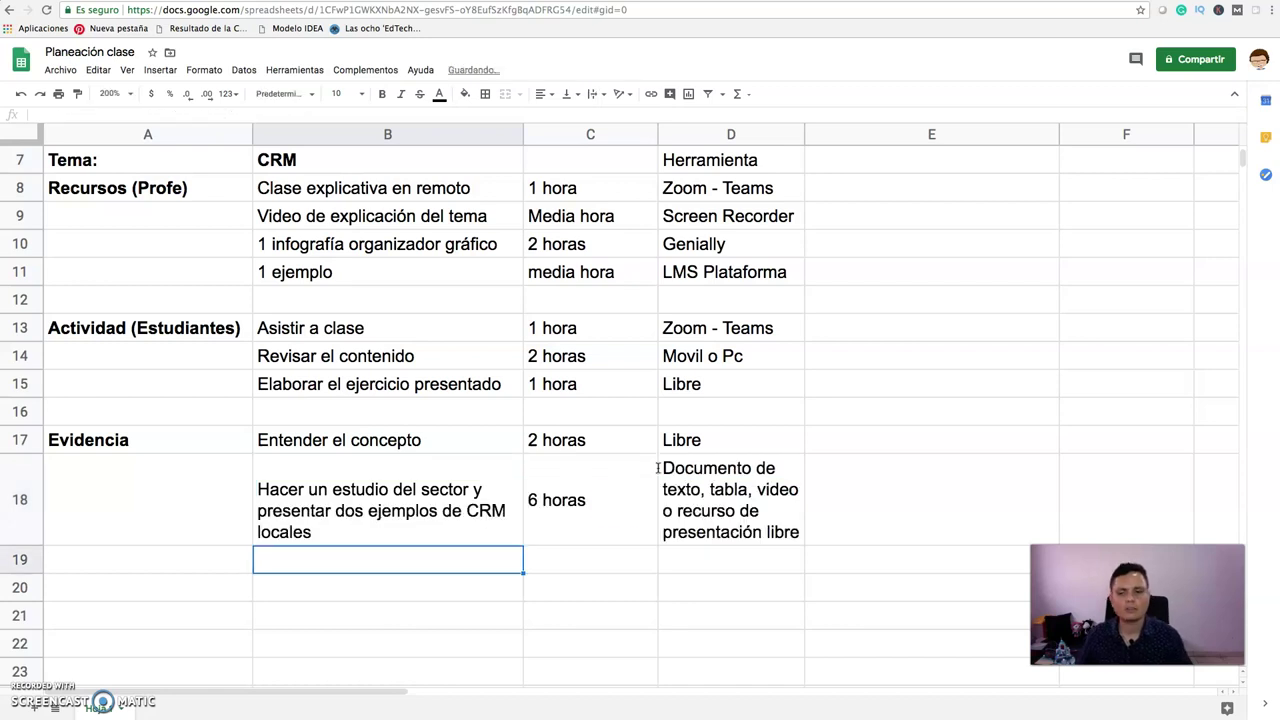
# Align the sector study text in B18 vertically to the middle and check its time and tool entries.
pyautogui.click(345, 507)
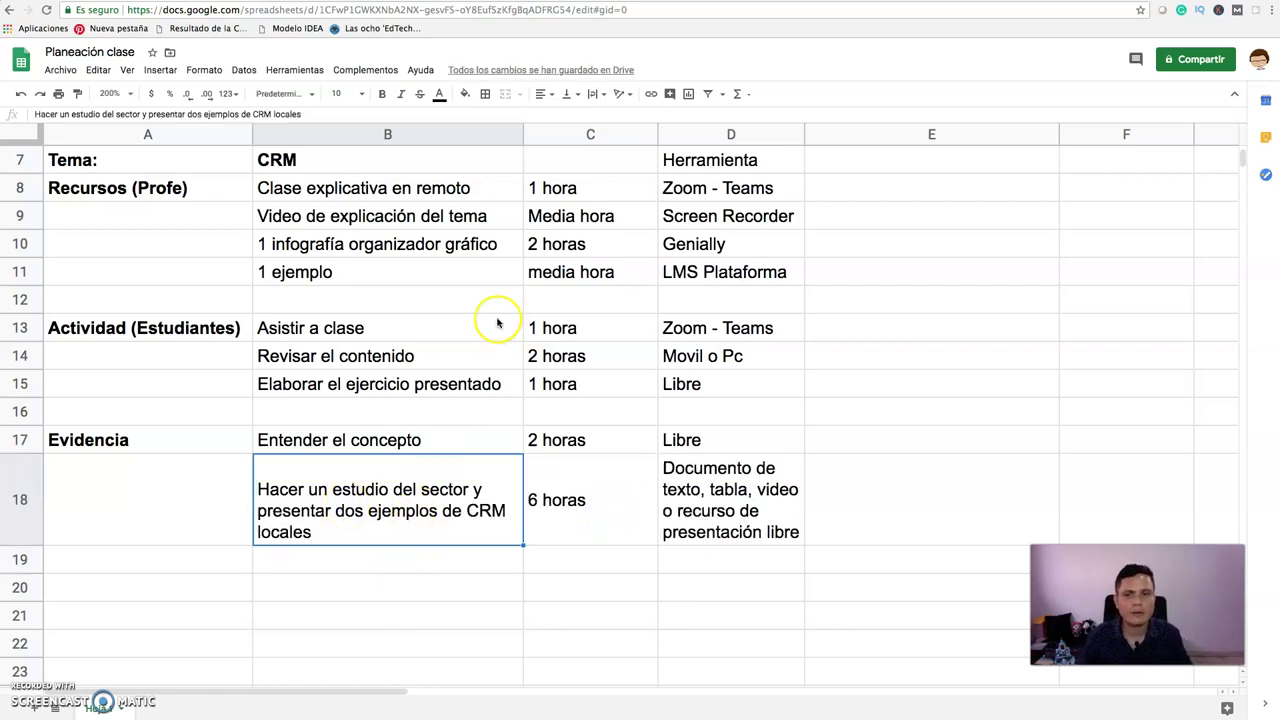
pyautogui.click(568, 93)
pyautogui.click(582, 117)
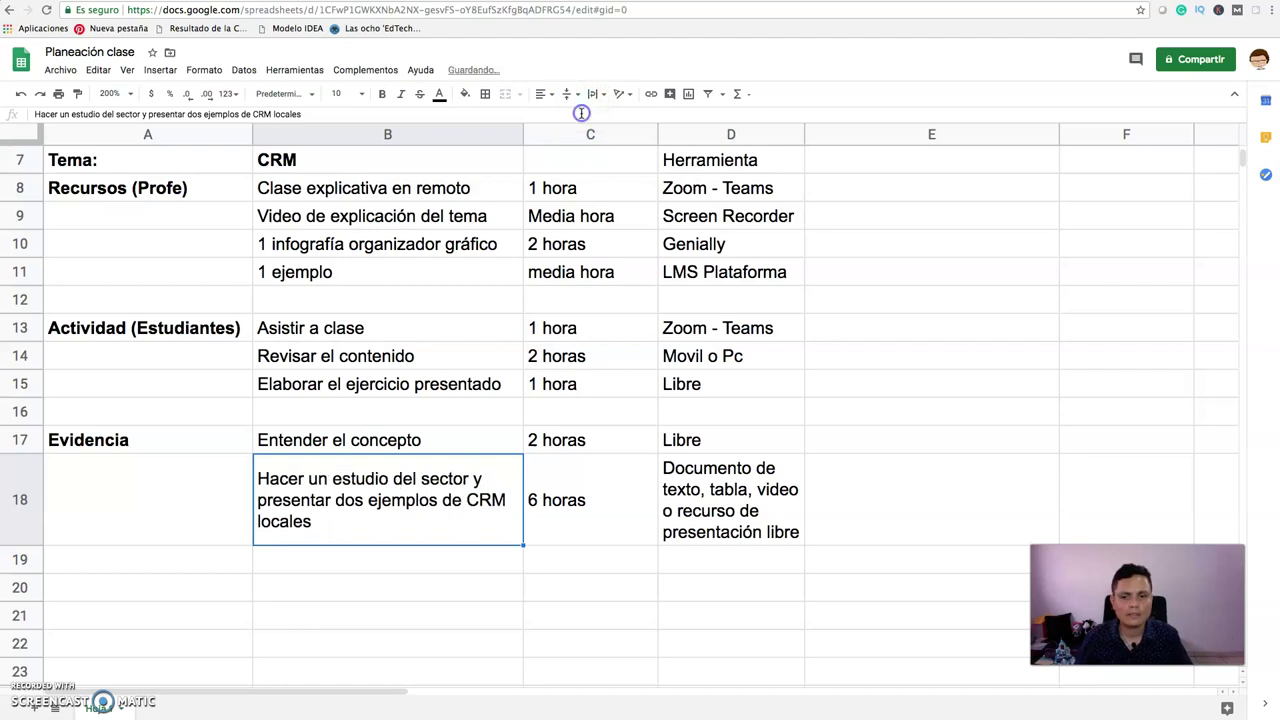
pyautogui.click(607, 478)
pyautogui.click(703, 486)
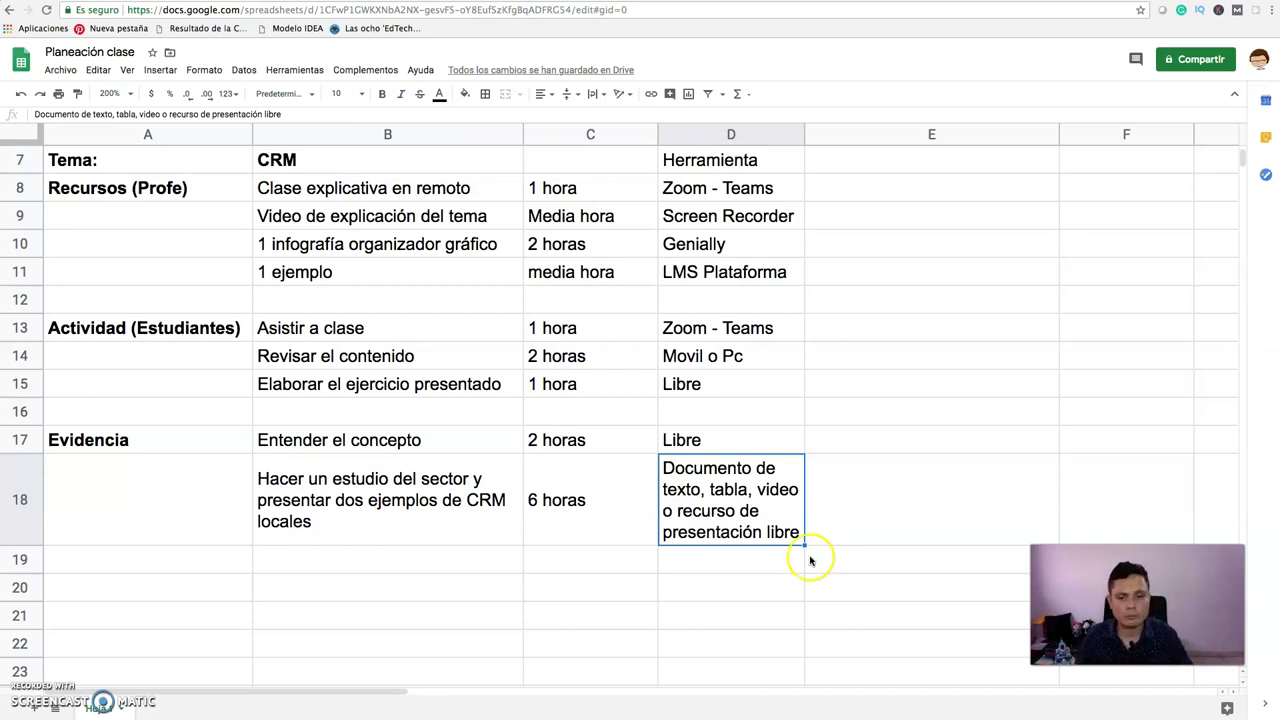
# Enter "Correo electrónico" in D19 as an additional tool below the sector study's tool entry.
pyautogui.click(775, 558)
pyautogui.write('Corred')
pyautogui.press('BackSpace')
pyautogui.press('BackSpace')
pyautogui.write('eo electróni')
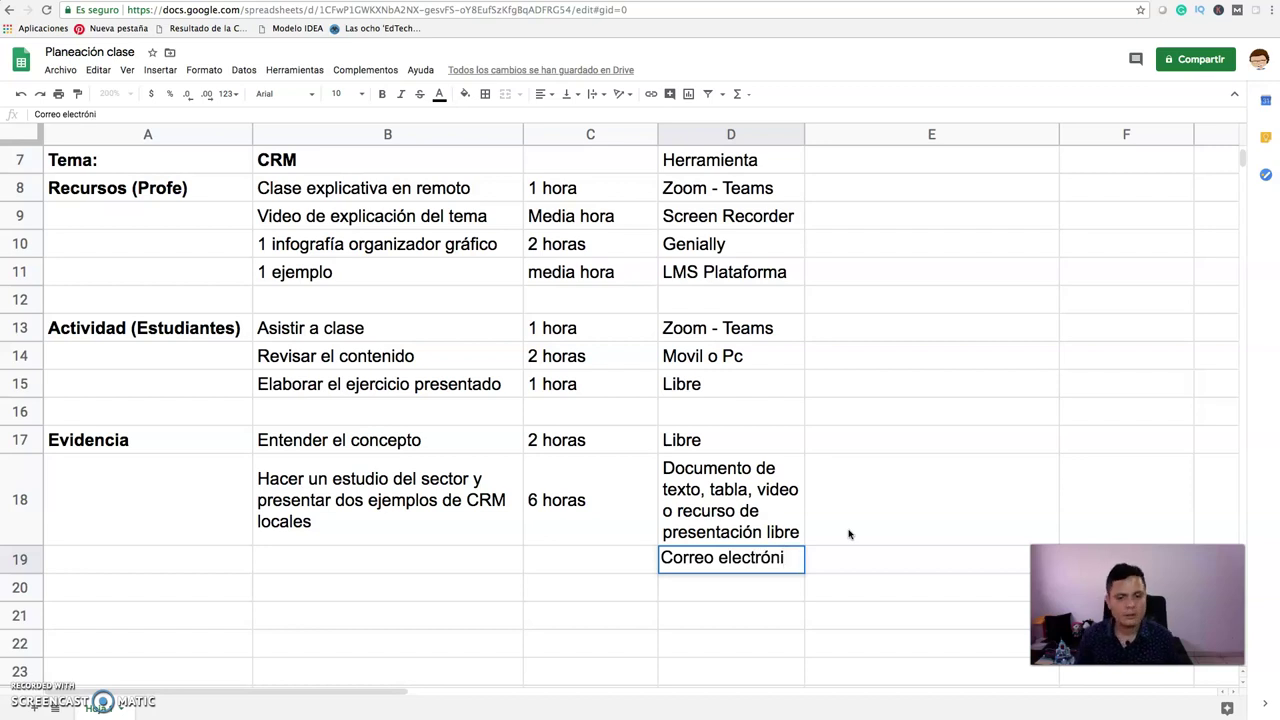
pyautogui.write('co')
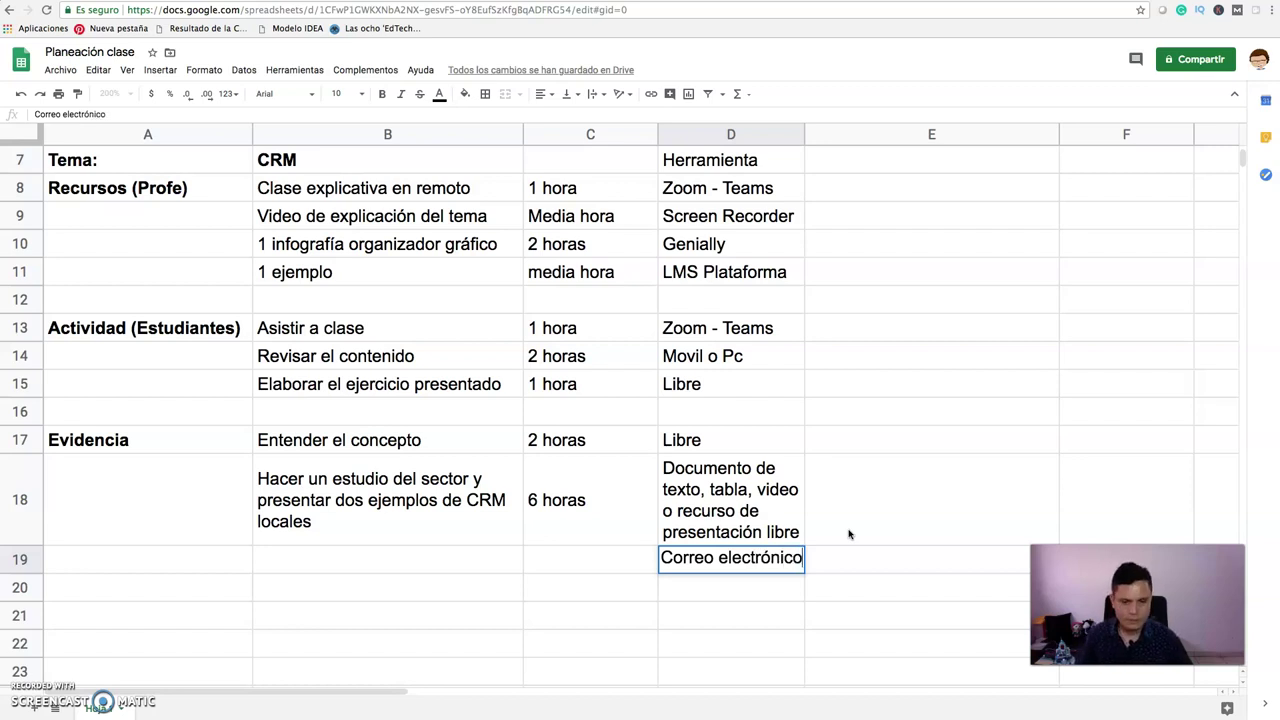
pyautogui.press('Return')
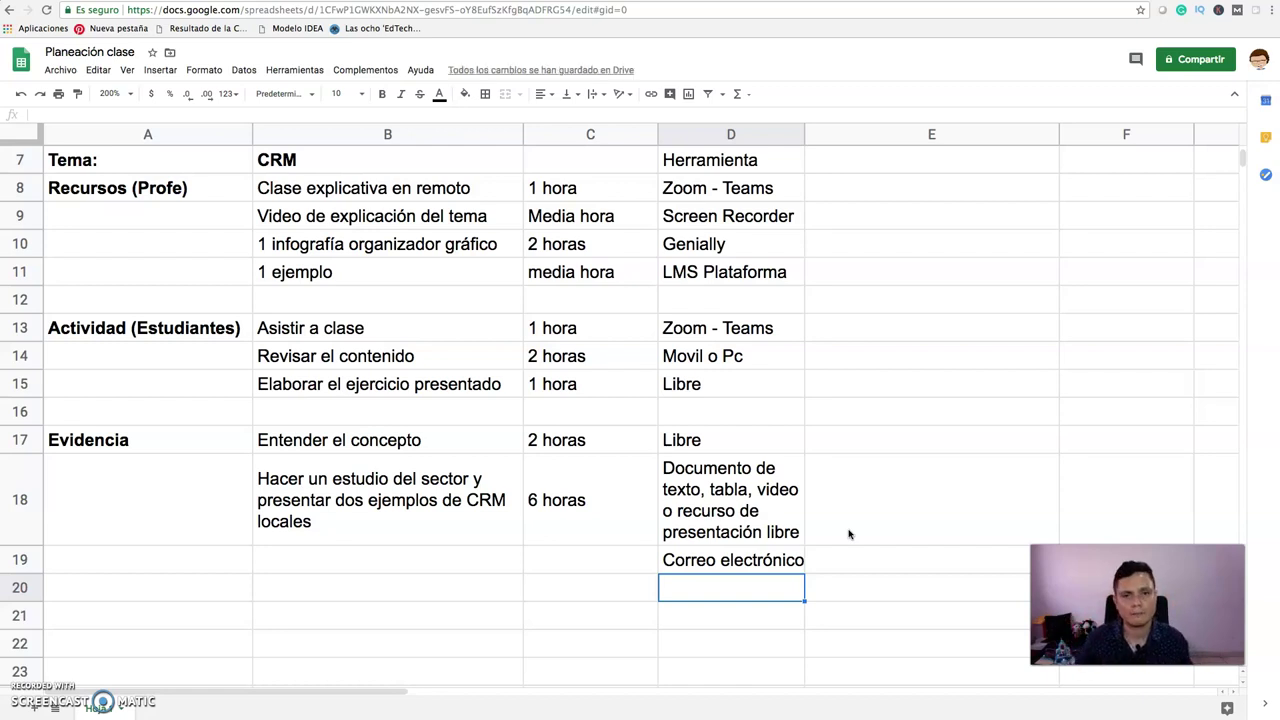
pyautogui.scroll(3, 651, 320)
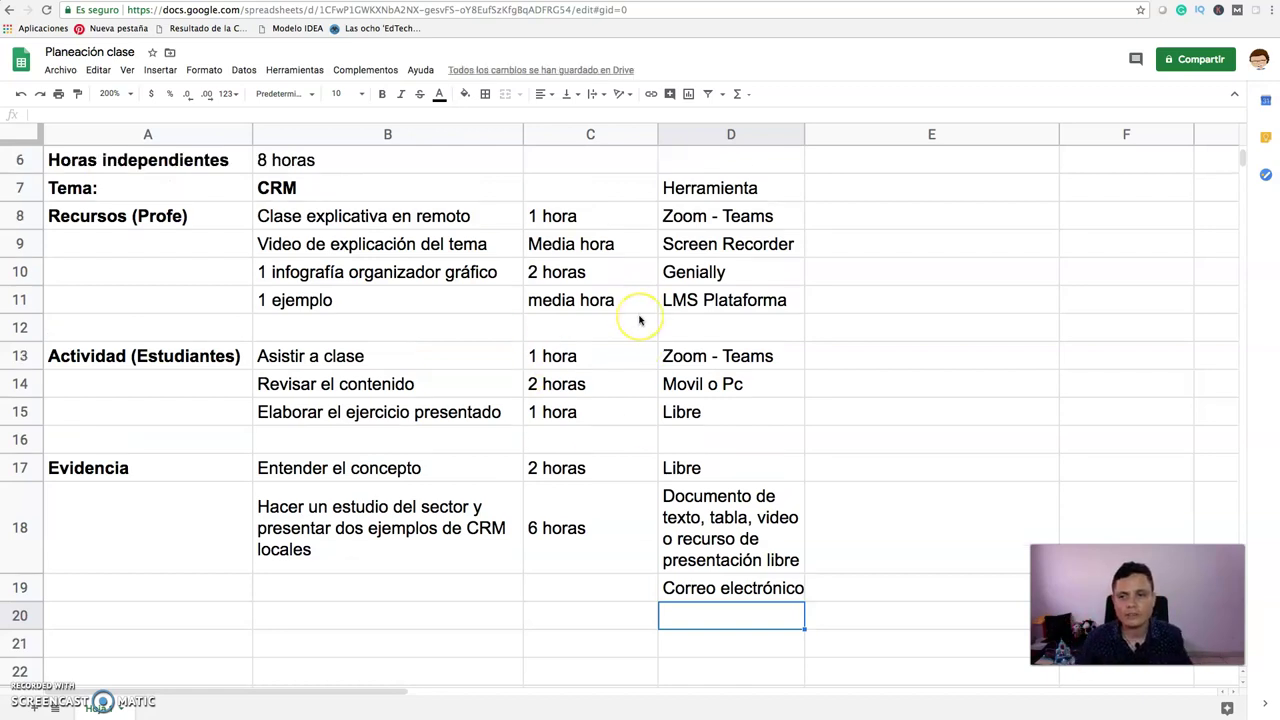
pyautogui.scroll(2, 501, 310)
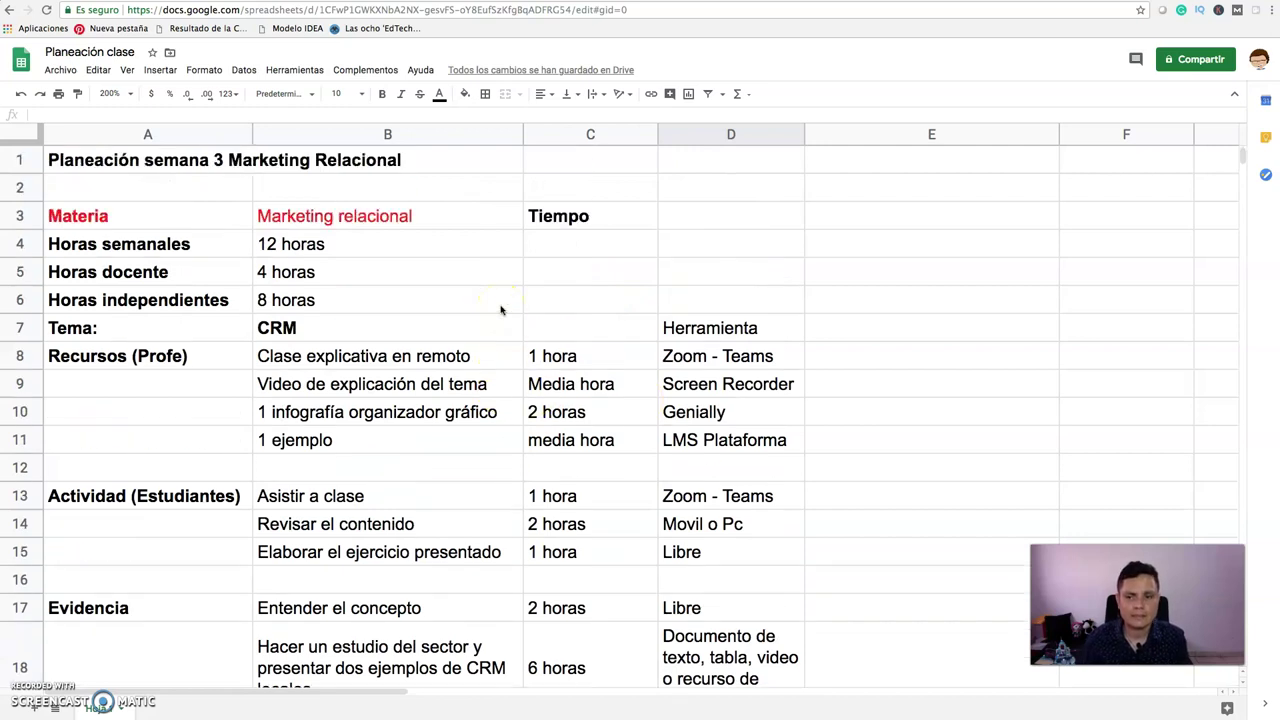
pyautogui.scroll(-1, 501, 310)
pyautogui.scroll(1, 501, 310)
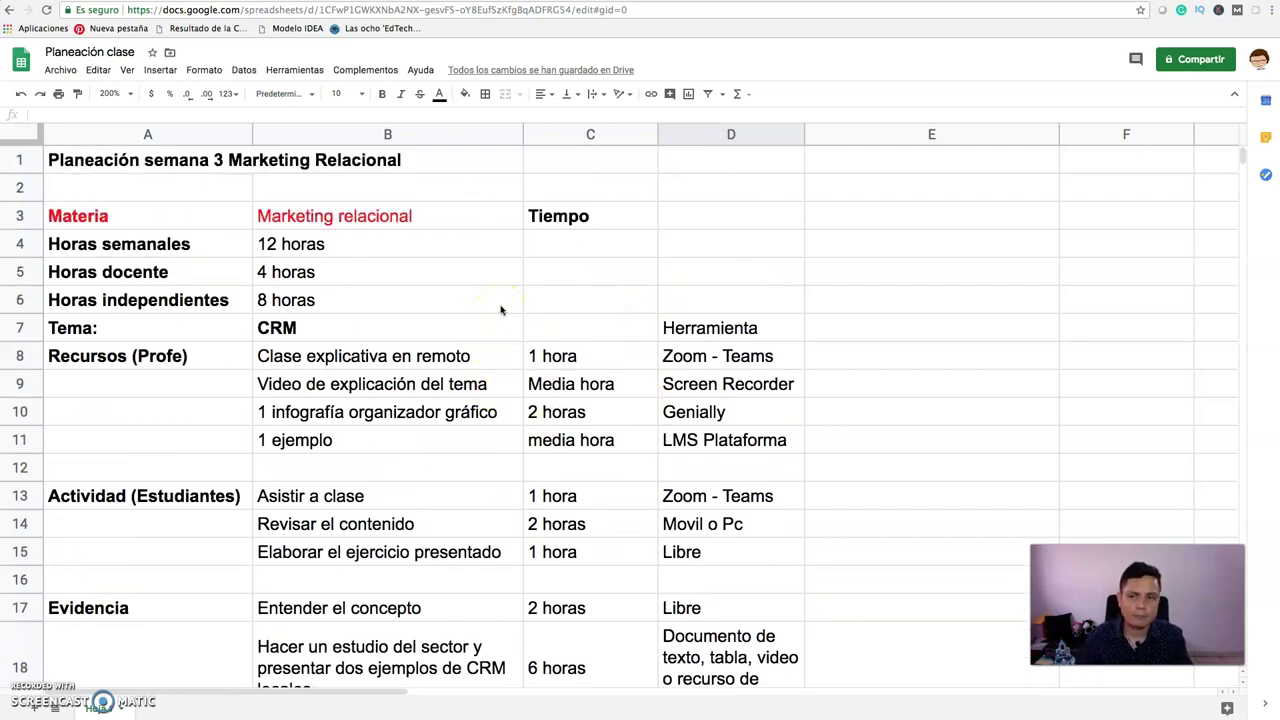